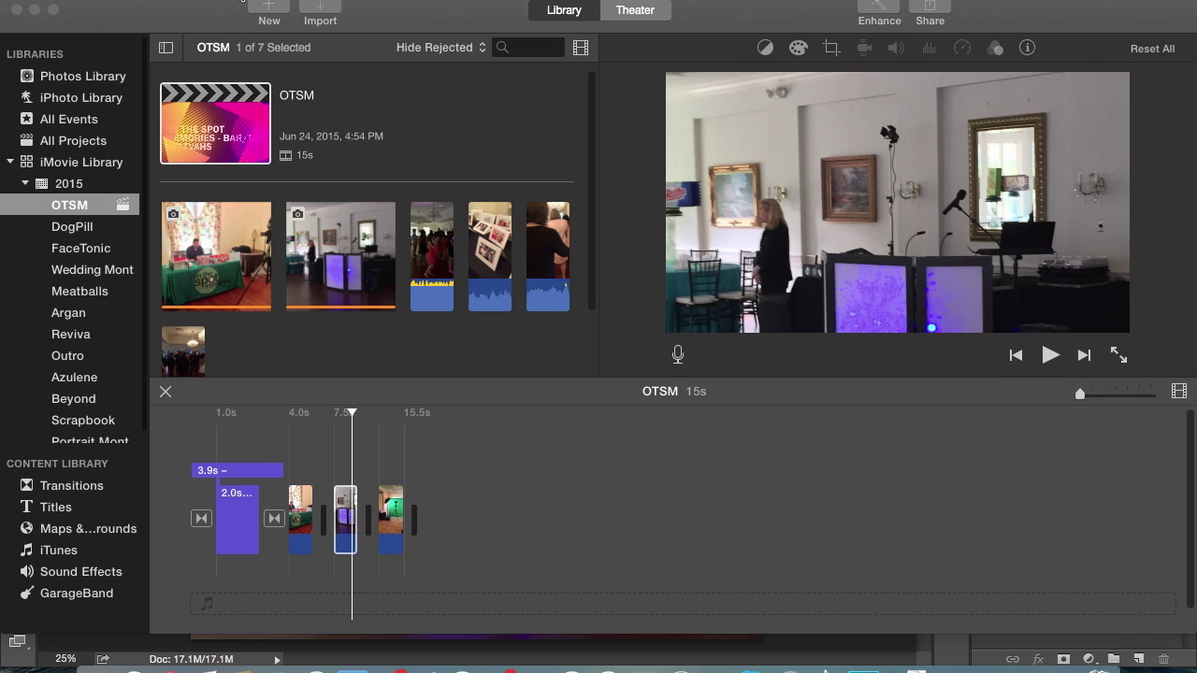
- Check the iMovie version info, then append the iPhoto Library gift-display photo to the OTSM timeline
left_click(136, 15)
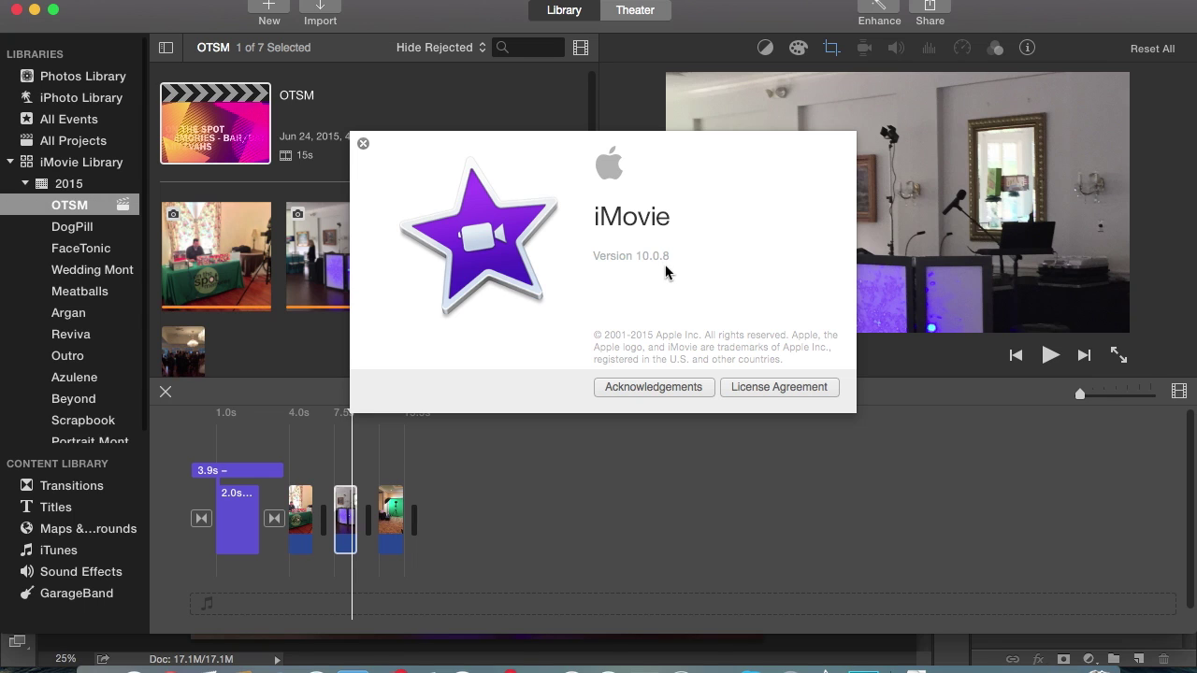
left_click(363, 143)
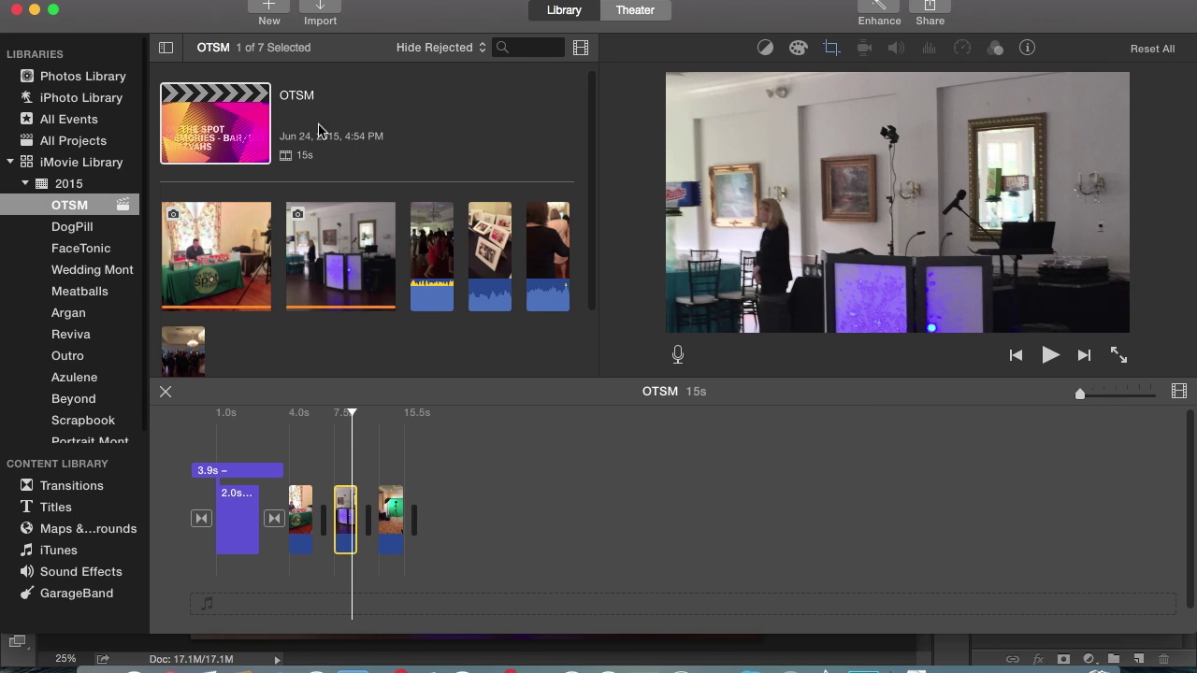
left_click(82, 99)
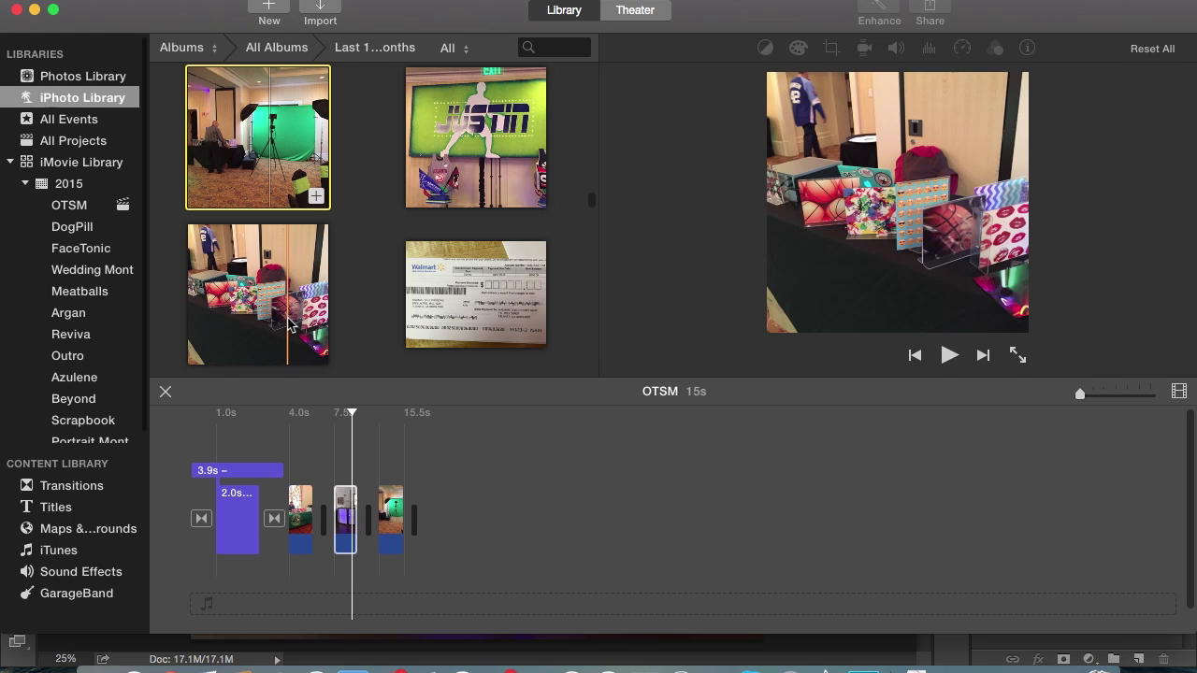
left_click(288, 323)
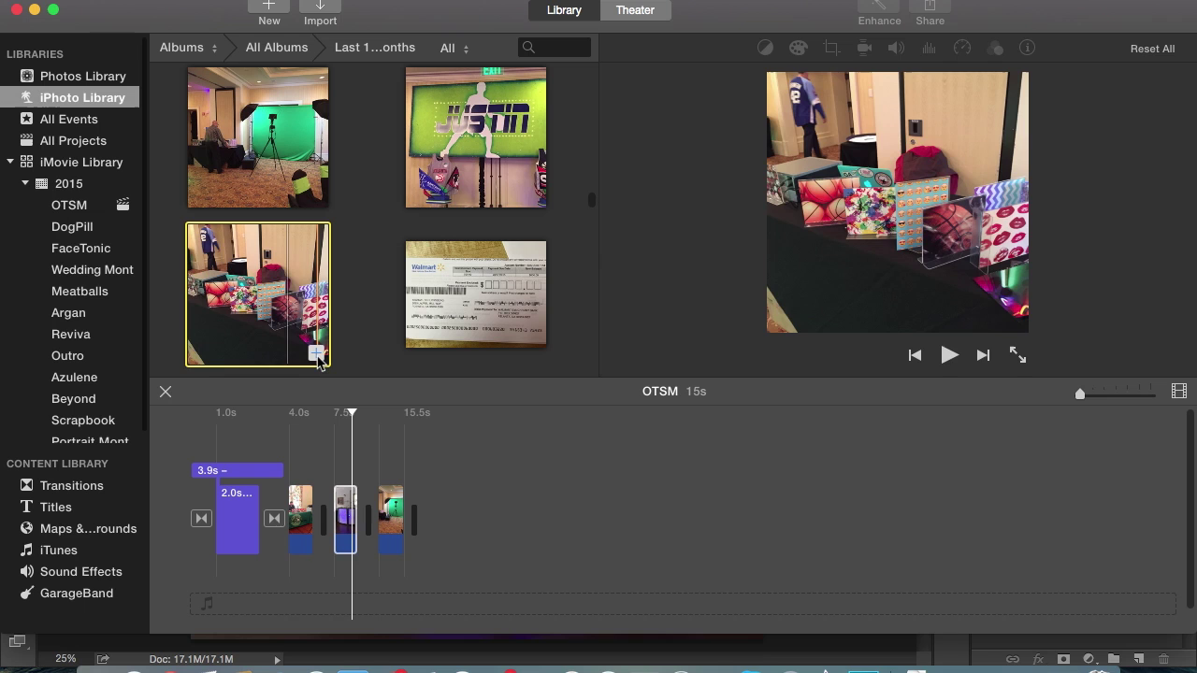
left_click(316, 354)
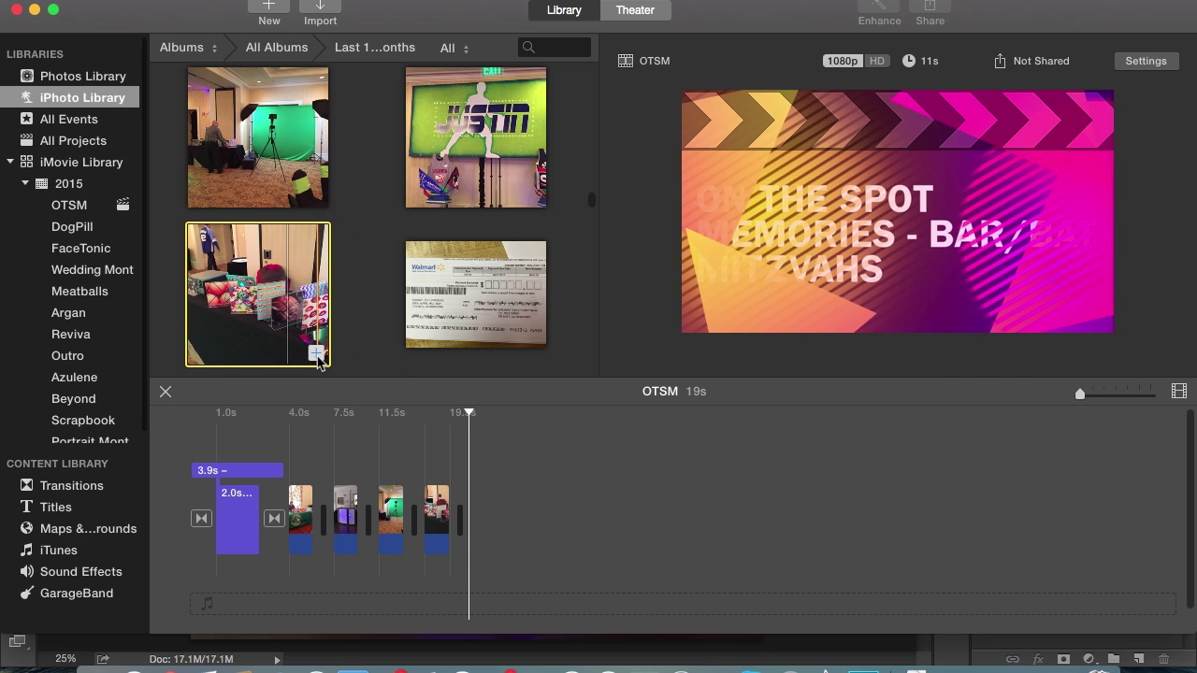
- Preview the newly added photo clip and return to the OTSM event's clips
left_click(78, 204)
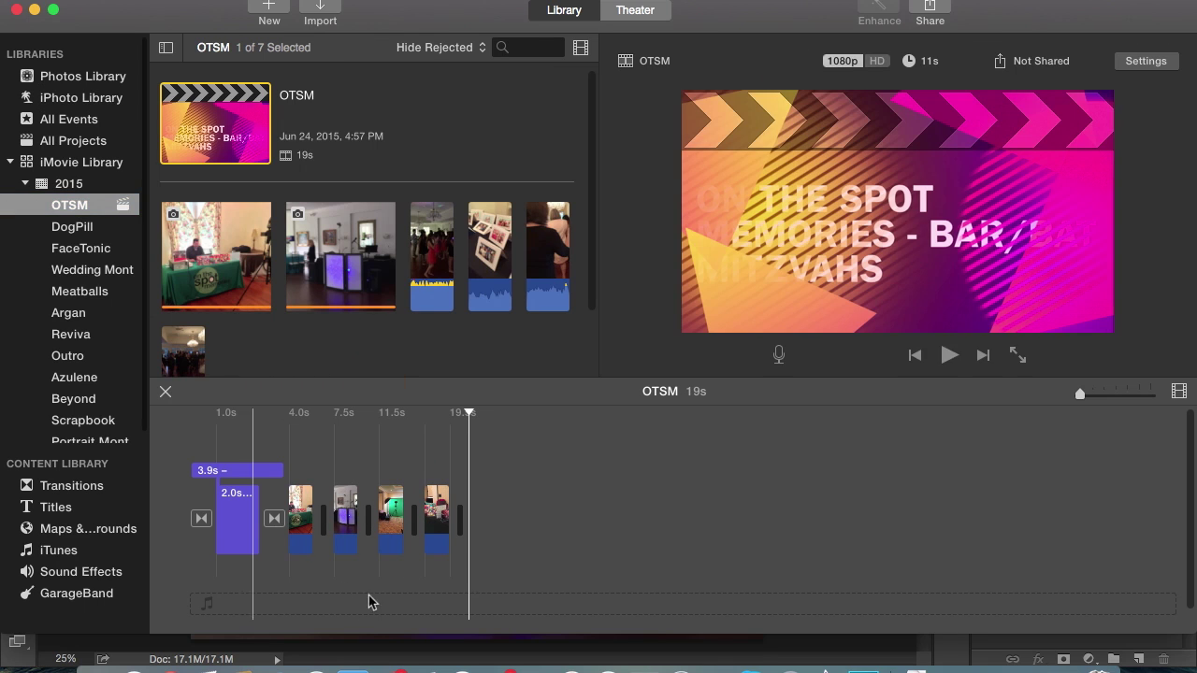
left_click(437, 524)
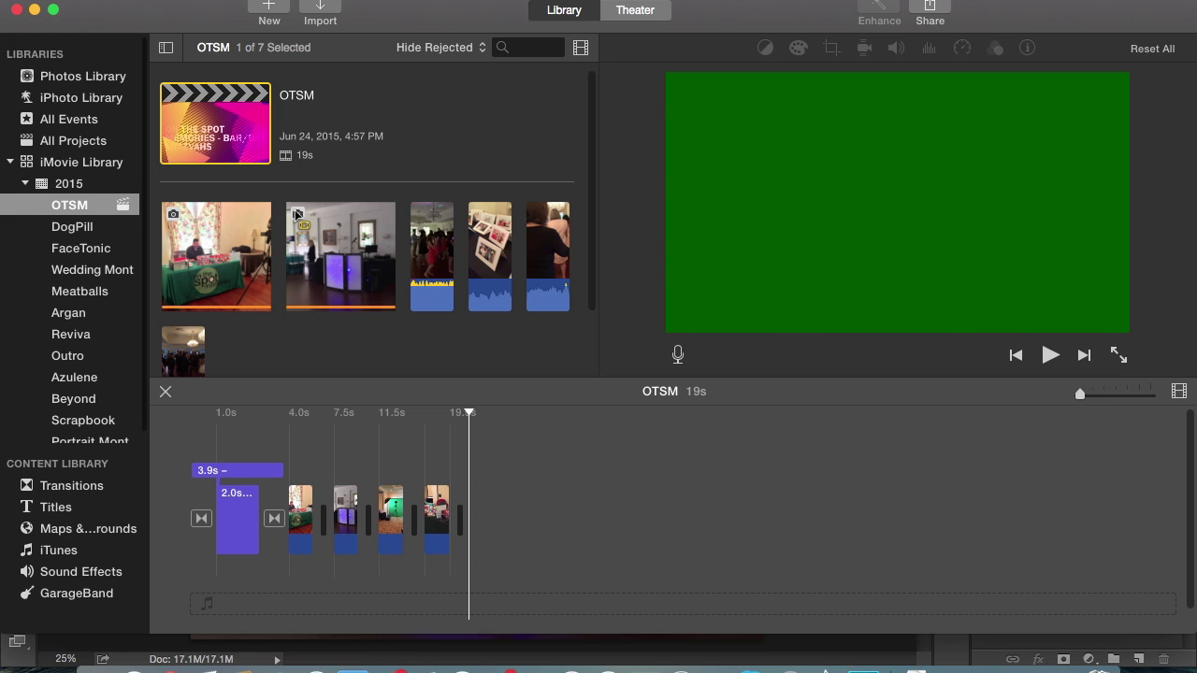
left_click(100, 203)
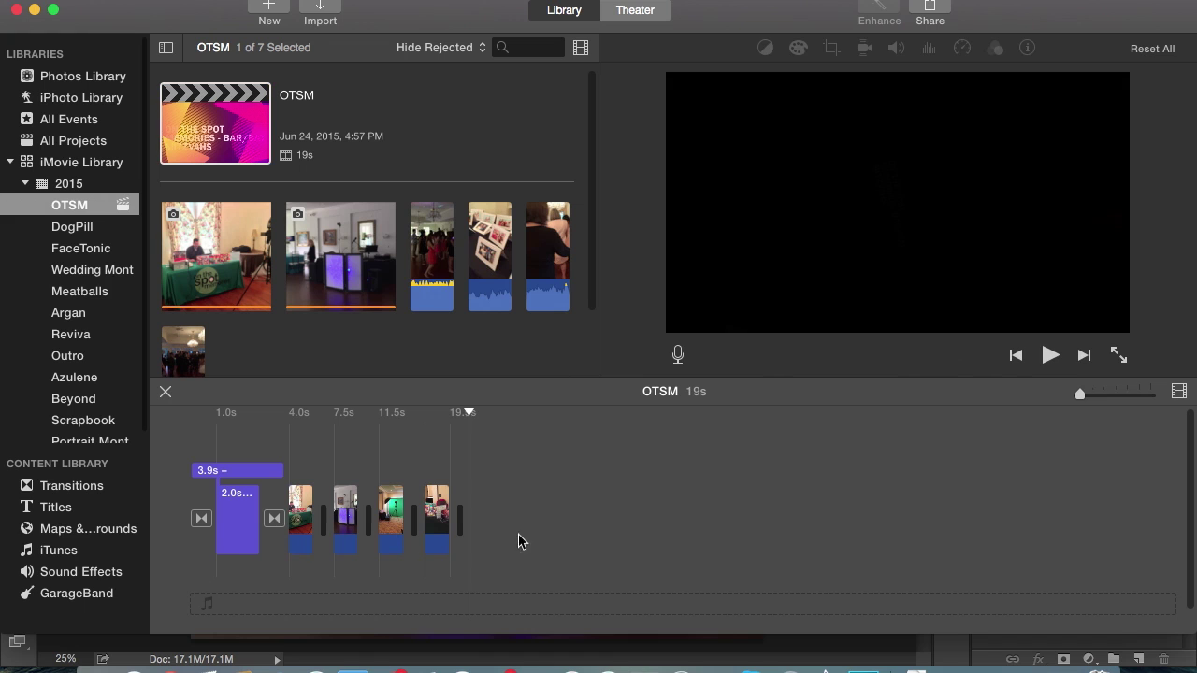
left_click(224, 287)
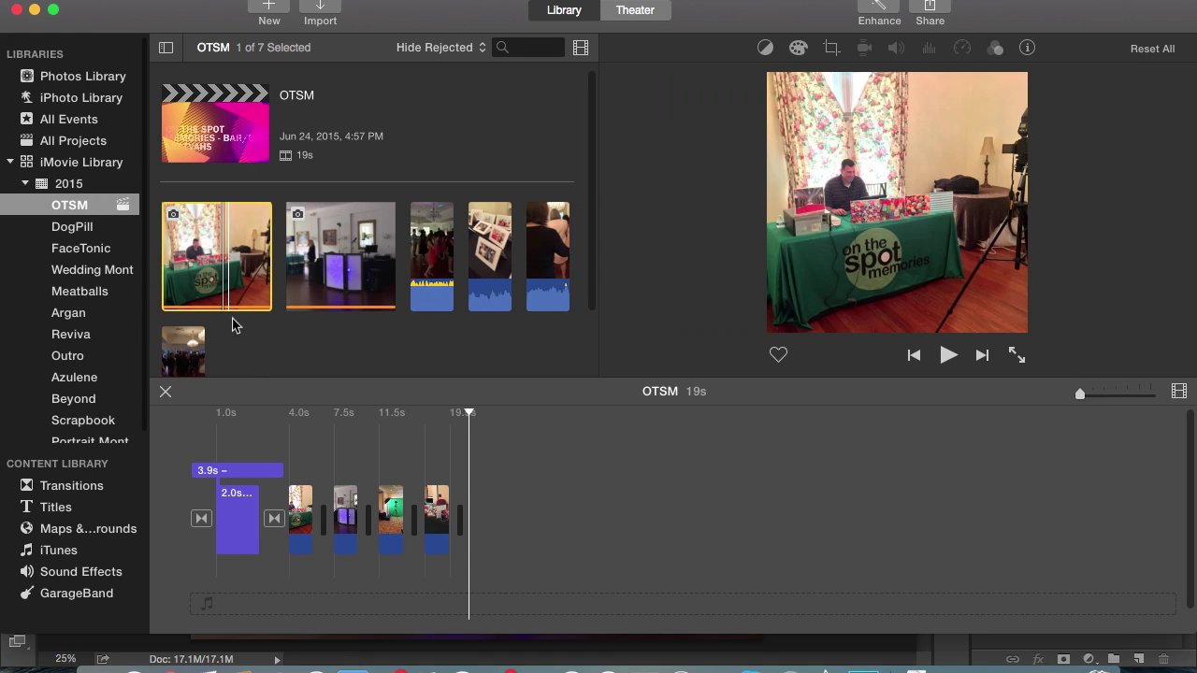
left_click(327, 292)
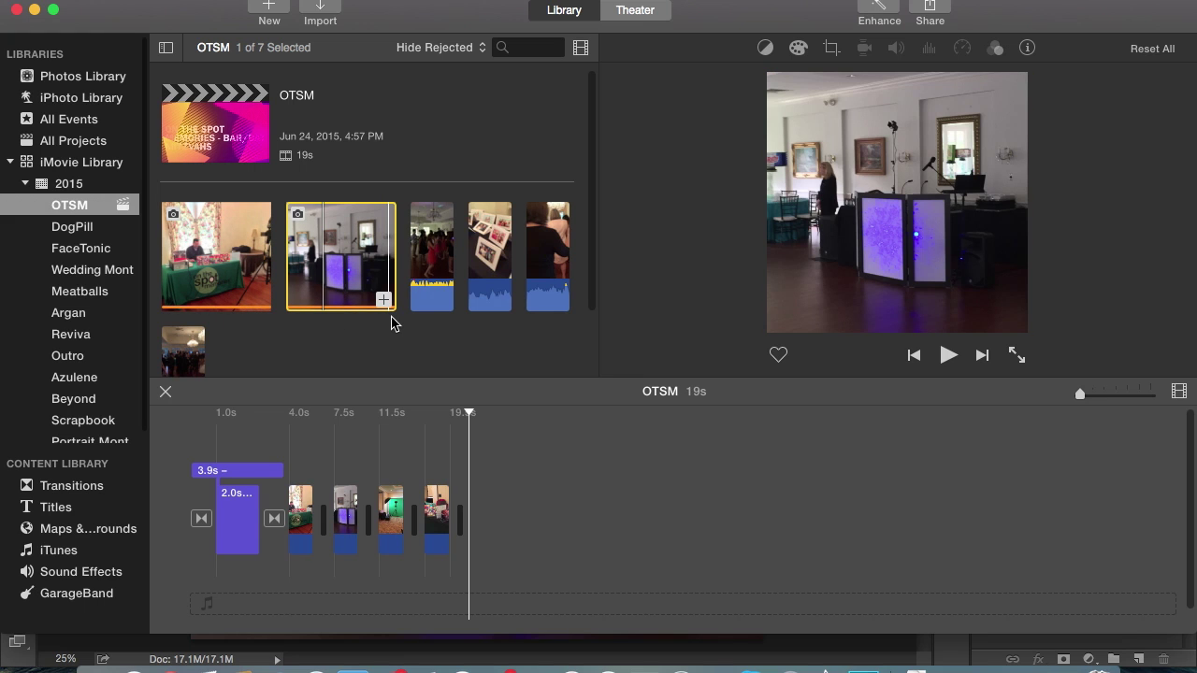
left_click(442, 516)
left_click(442, 516)
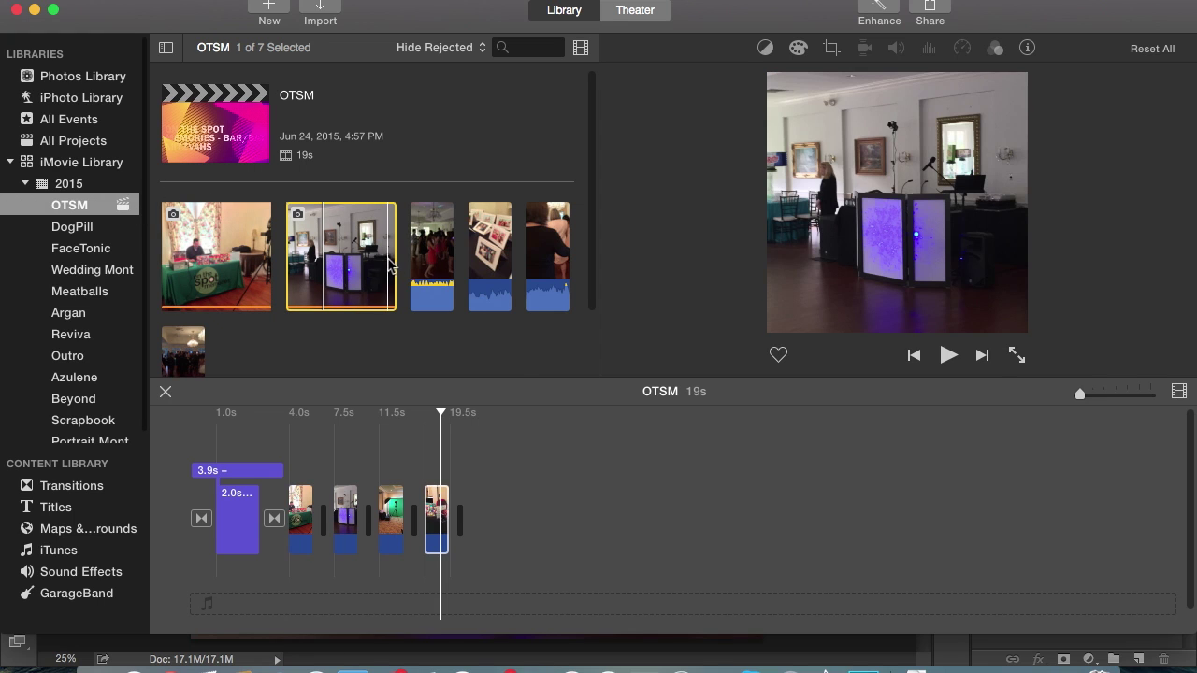
key("c")
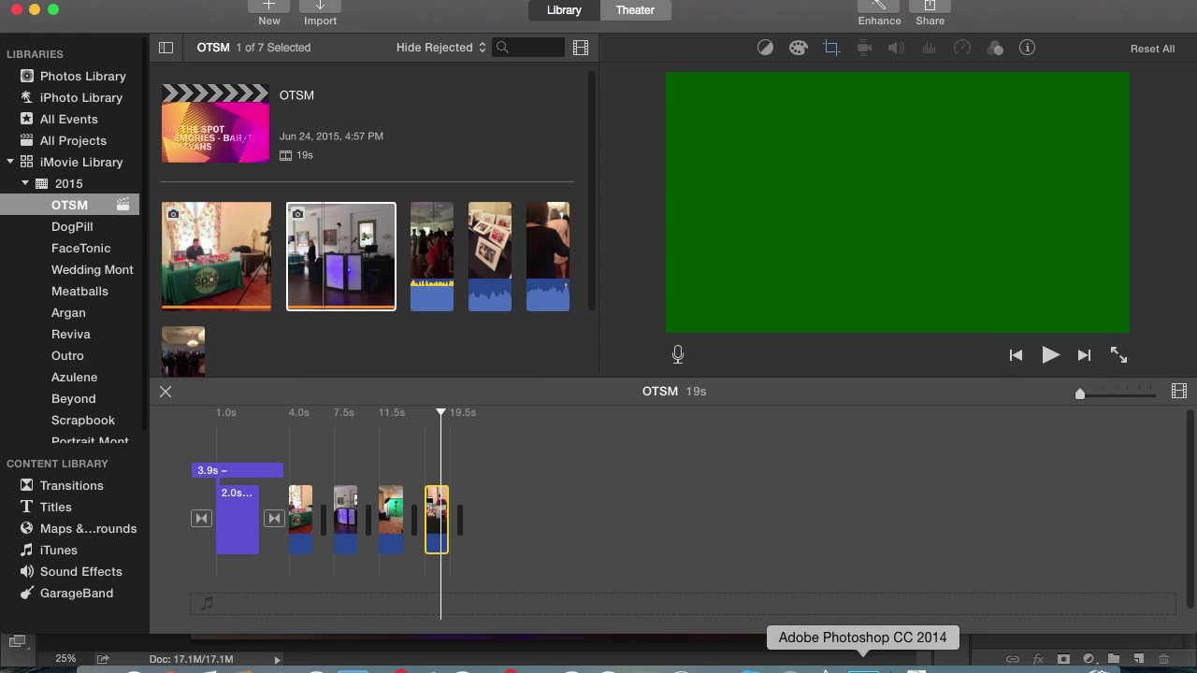
- In Photoshop, look through IMG_0544, IMG_0554.png and IMG_0556, ending on the IMG_0546.jpg porch photo
left_click(863, 670)
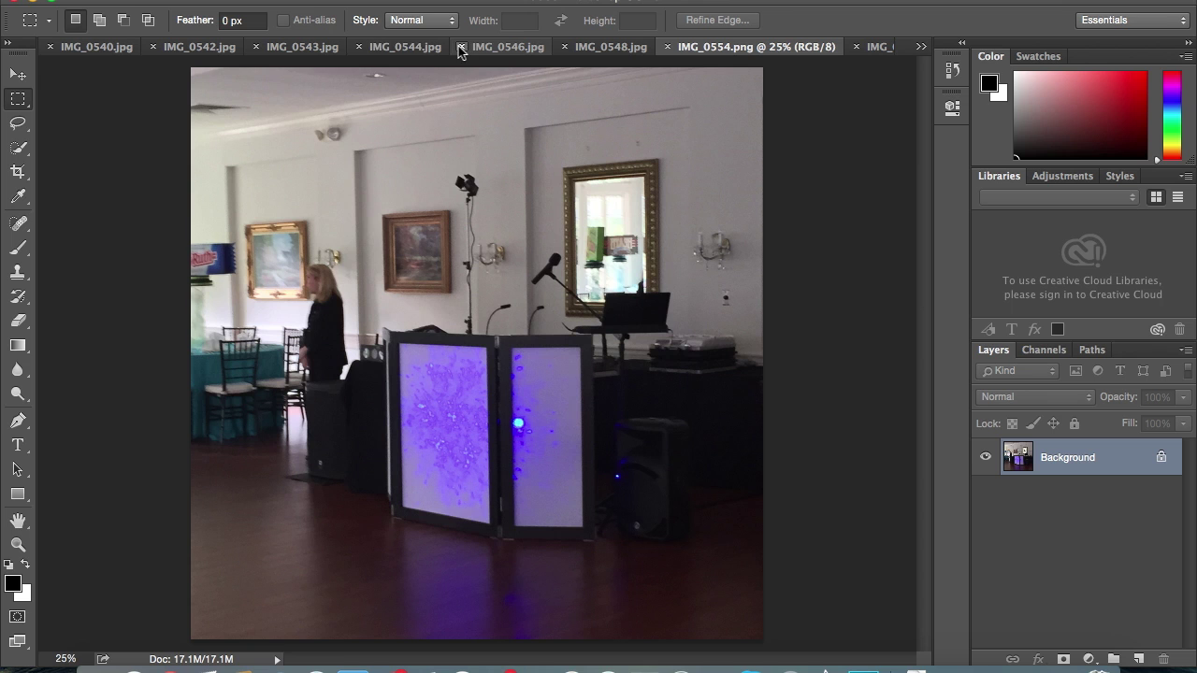
left_click(420, 48)
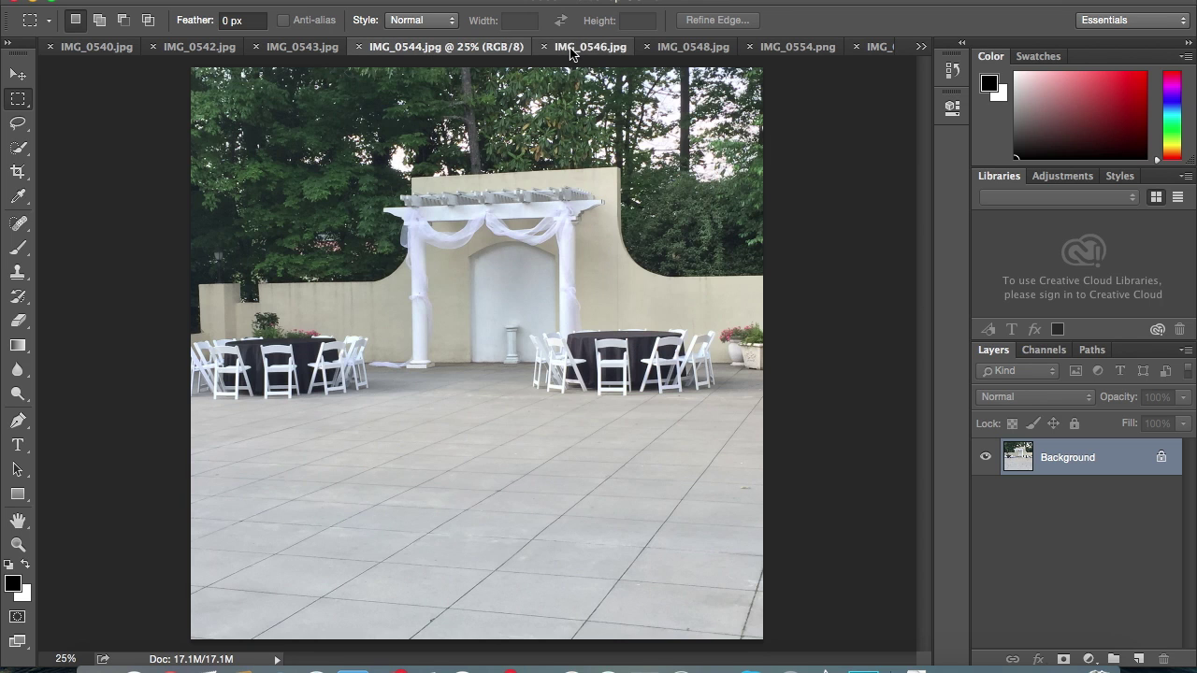
left_click(547, 51)
left_click(327, 52)
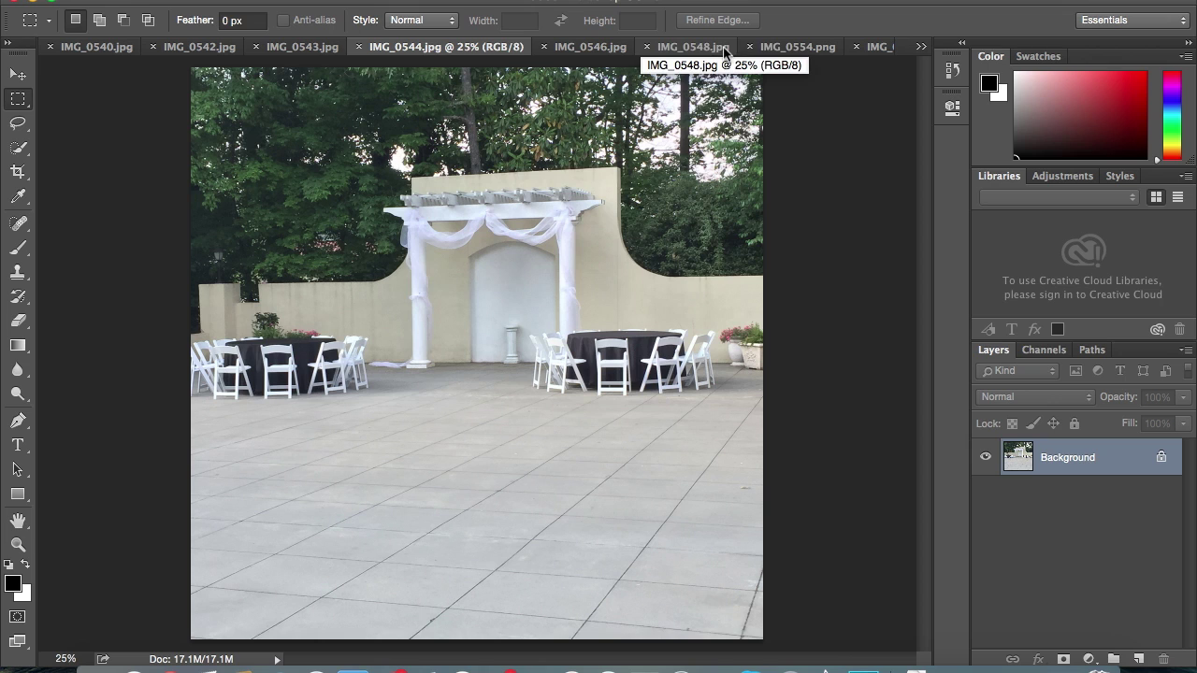
left_click(788, 49)
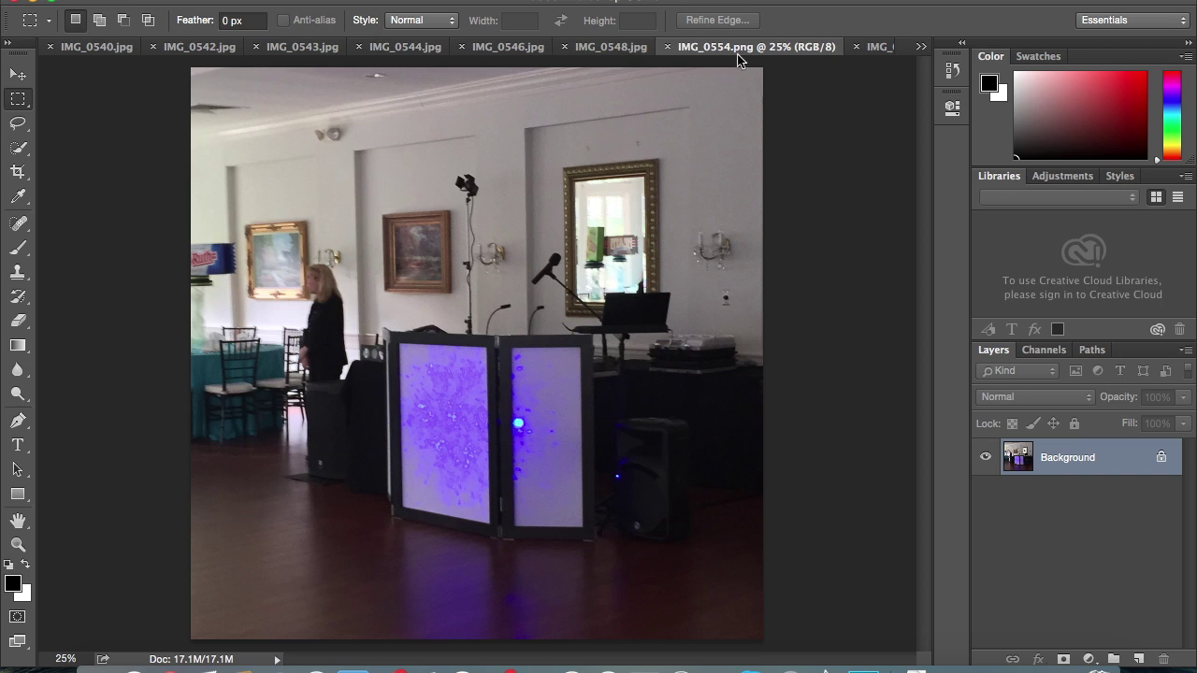
left_click(878, 46)
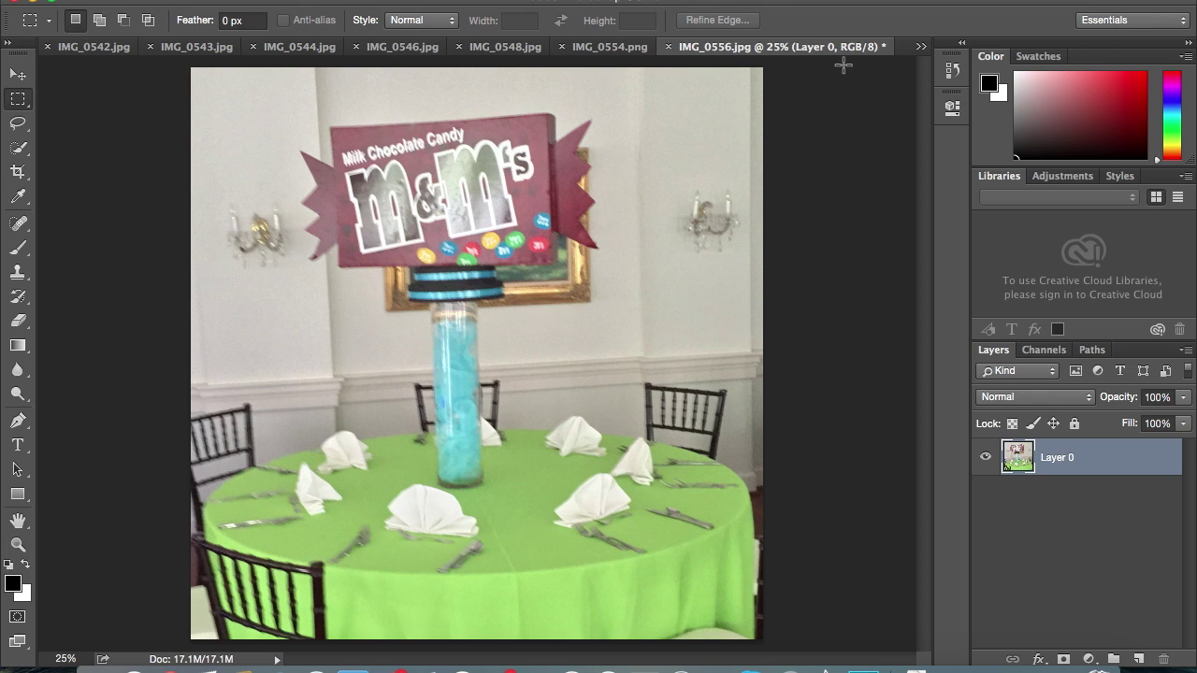
left_click(922, 47)
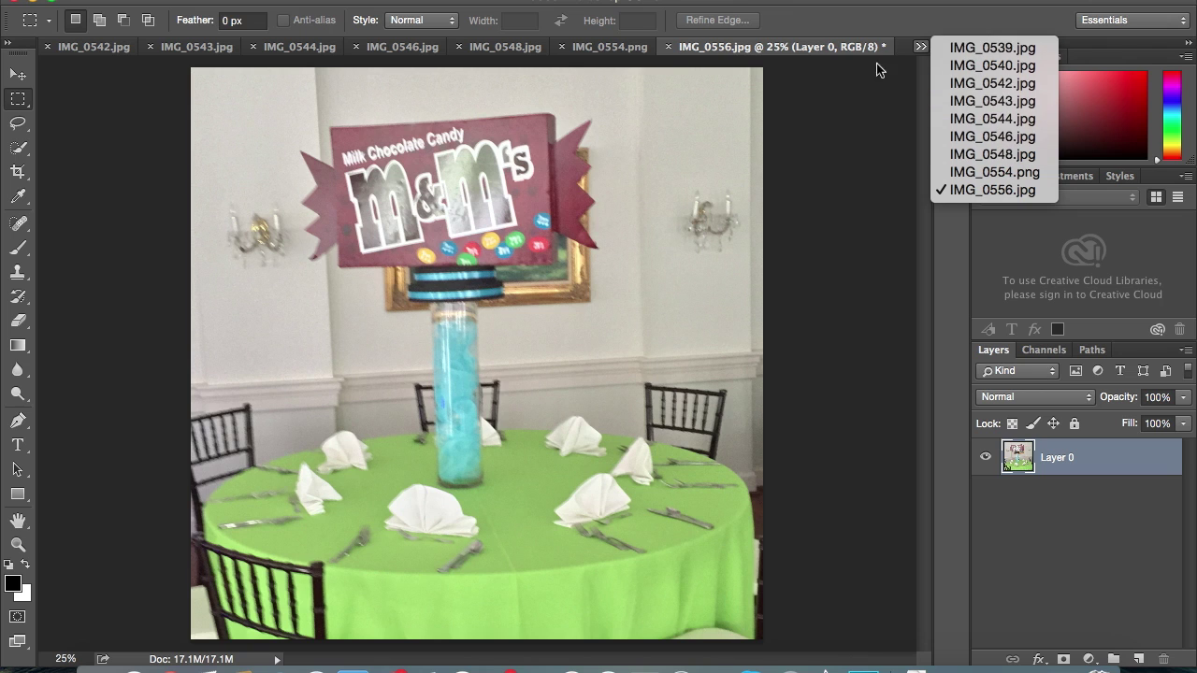
left_click(833, 93)
left_click(613, 47)
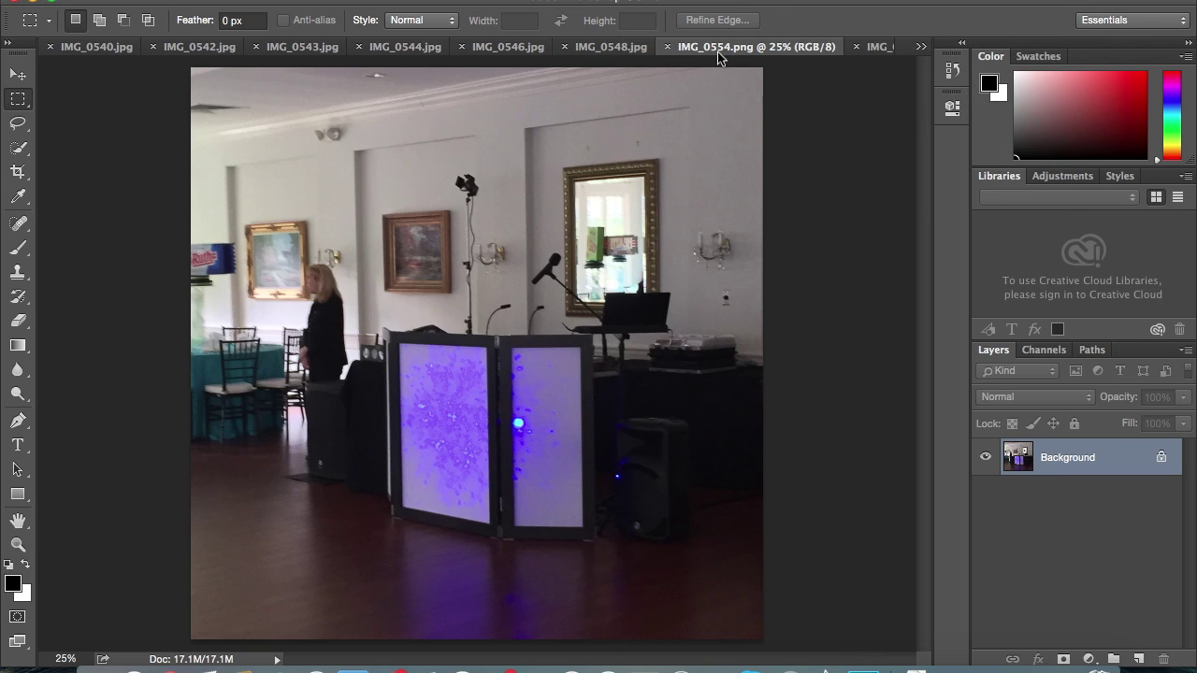
left_click(508, 47)
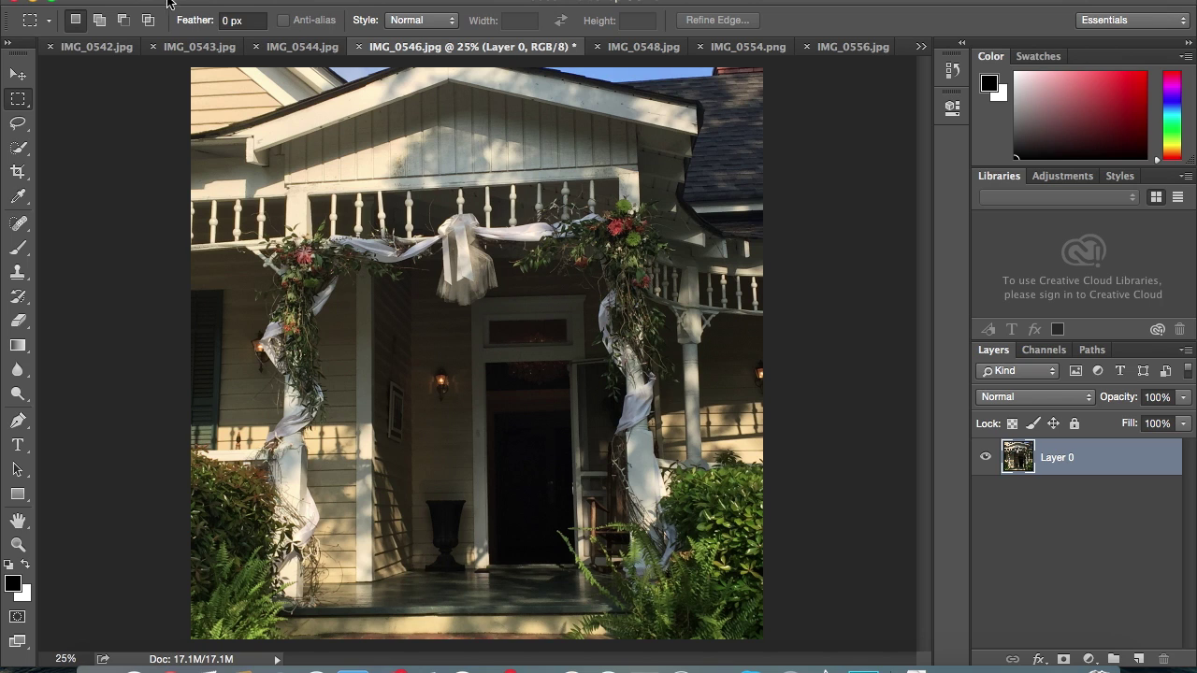
- Save IMG_0546 as a PNG copy in Photos Download temp, accepting the default PNG Options
left_click(155, 0)
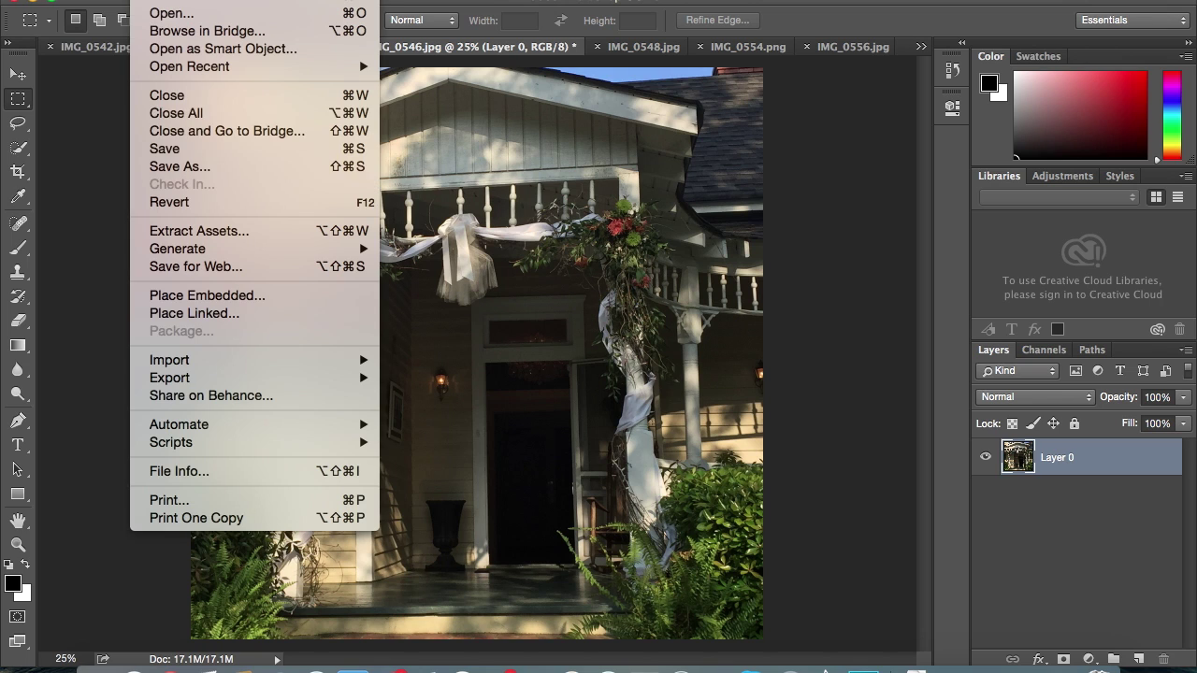
left_click(193, 169)
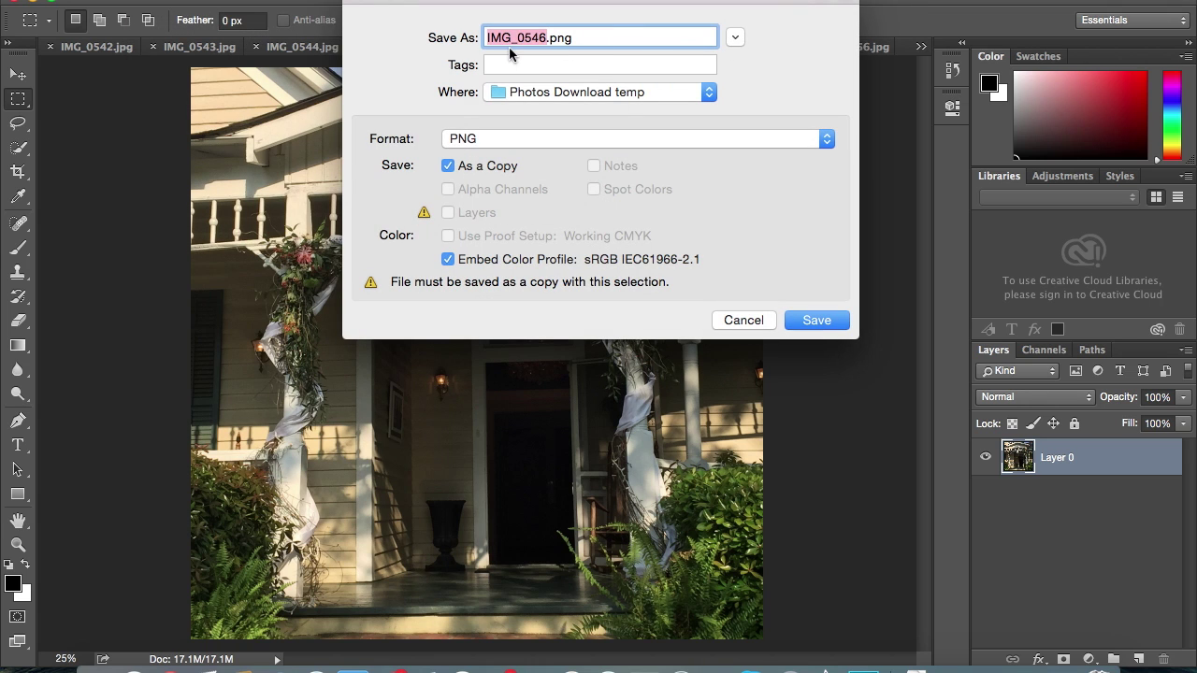
left_click_drag(520, 2, 470, 98)
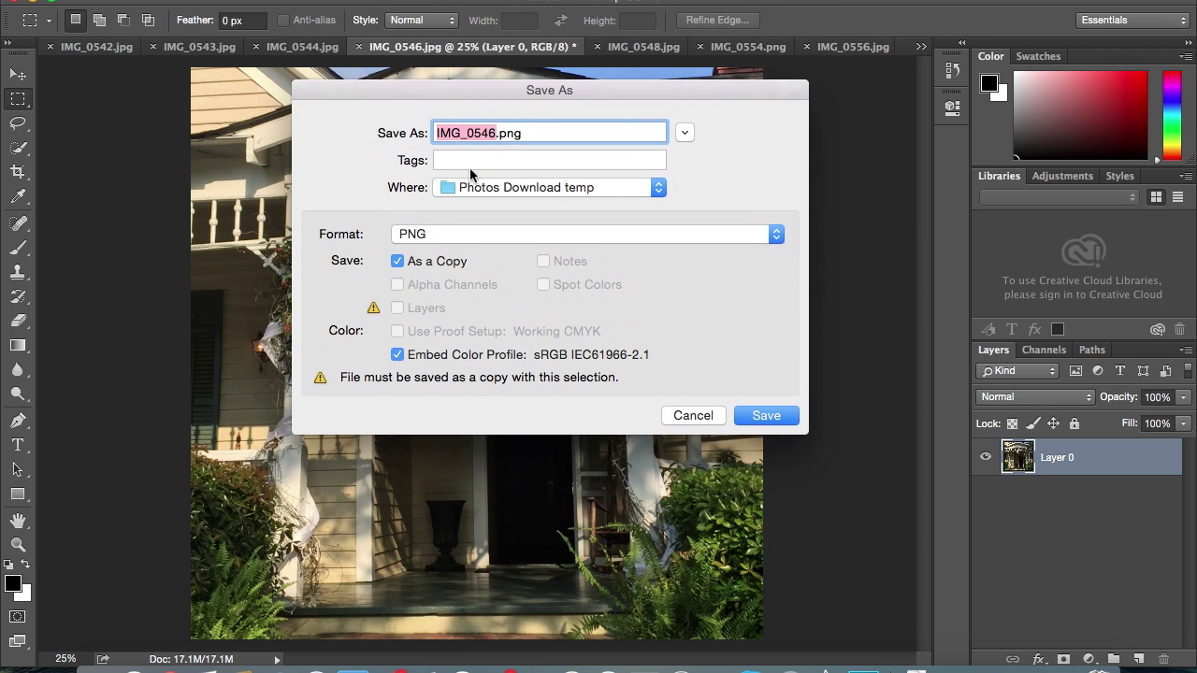
left_click(685, 134)
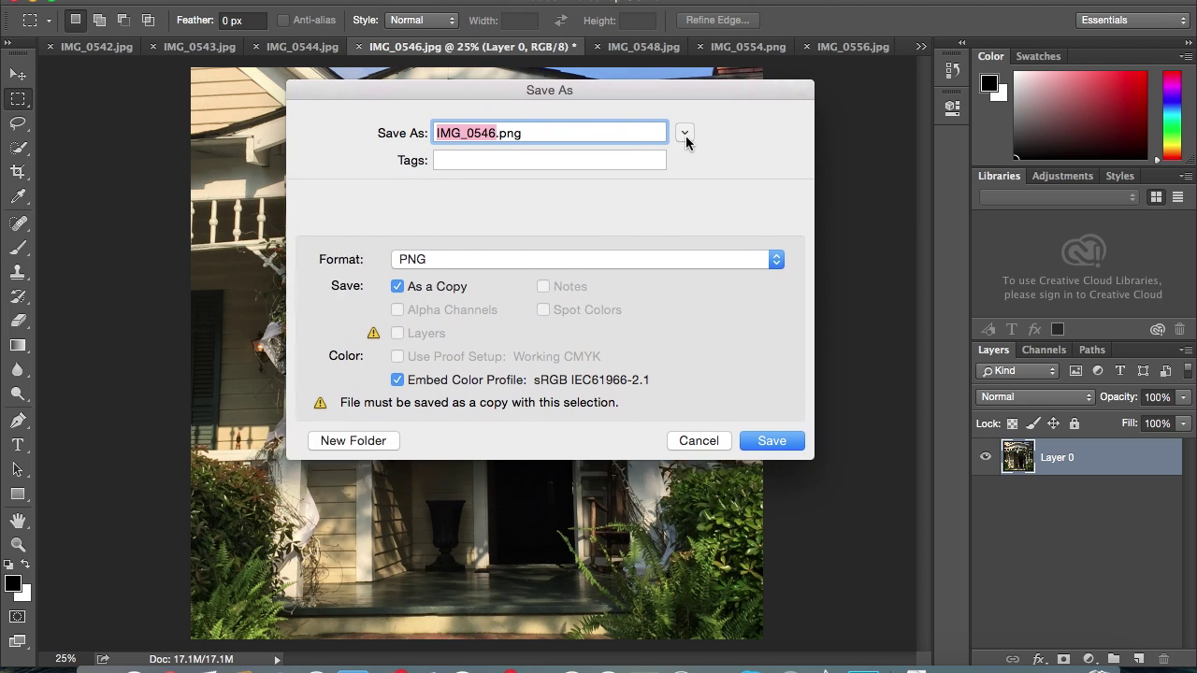
left_click(686, 137)
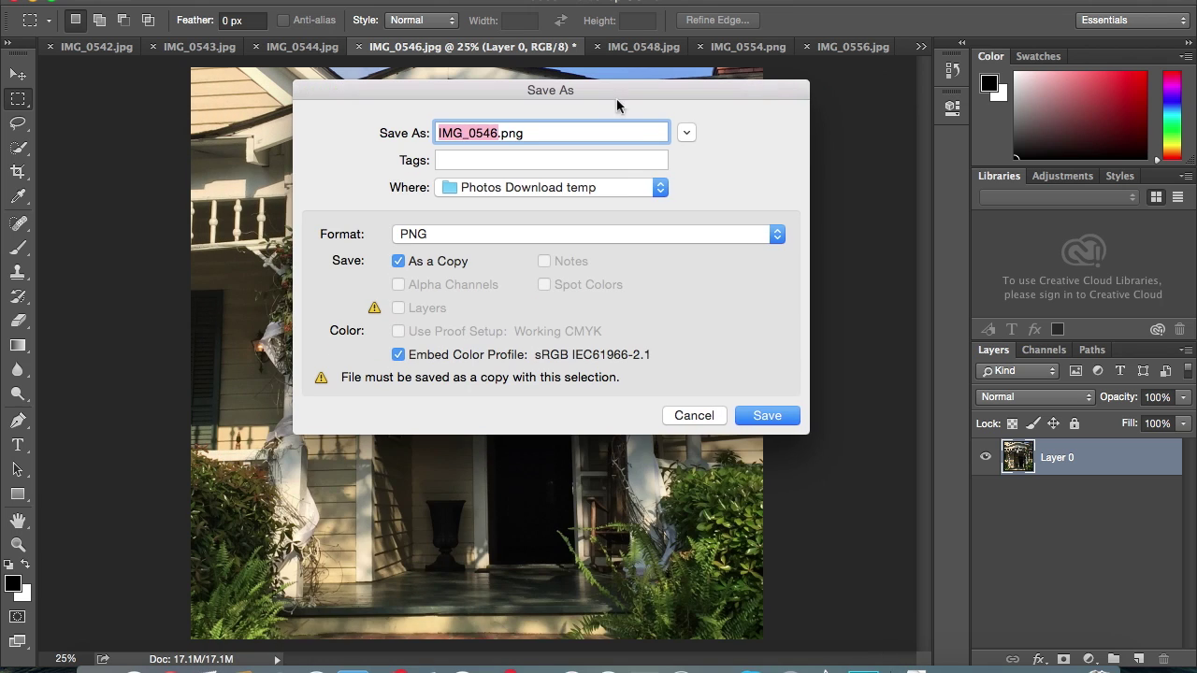
left_click(767, 417)
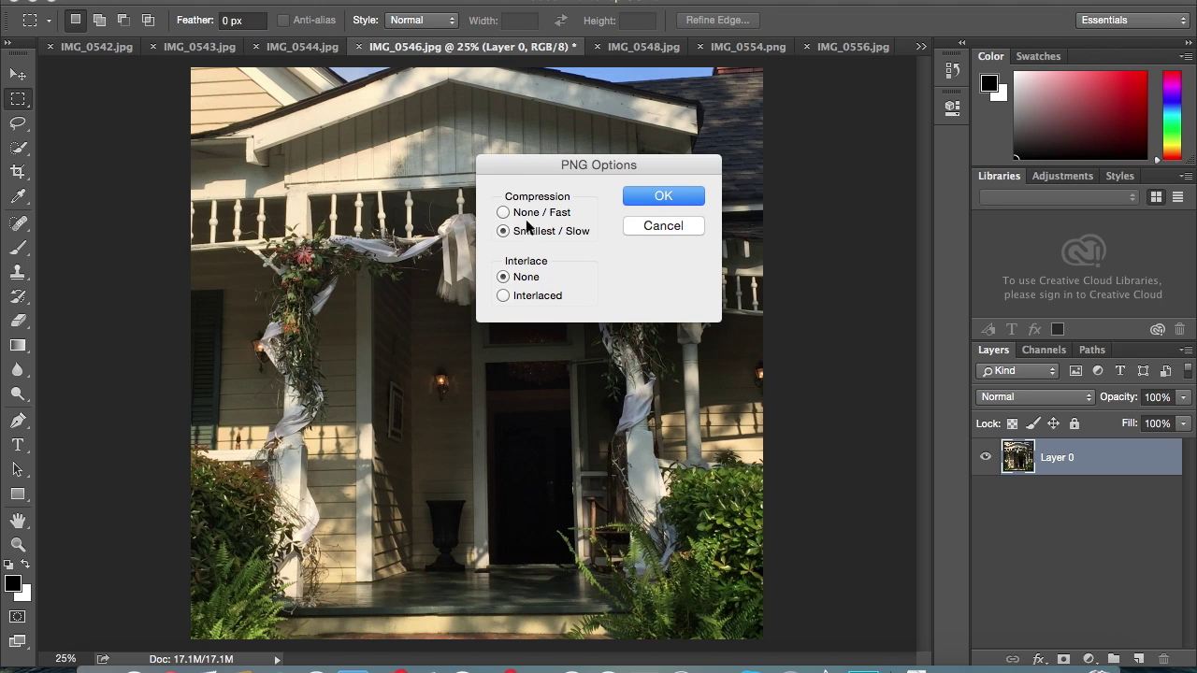
left_click(689, 200)
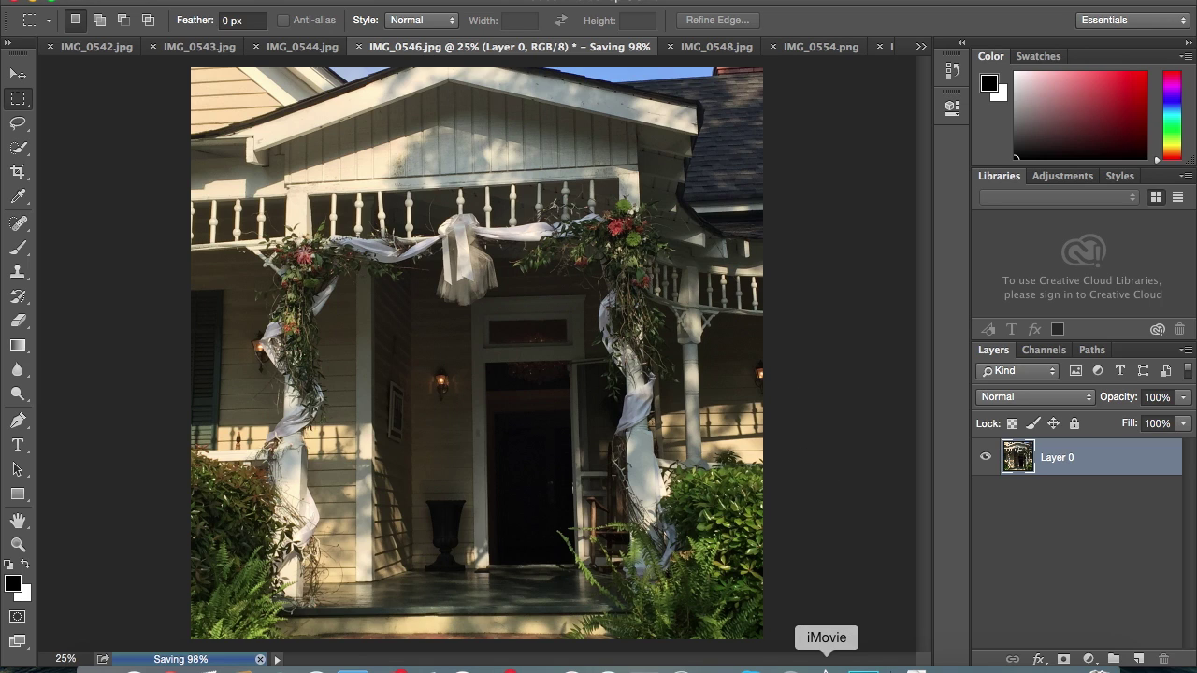
- Back in iMovie, clear the clip selection and browse the import window before closing it
left_click(827, 664)
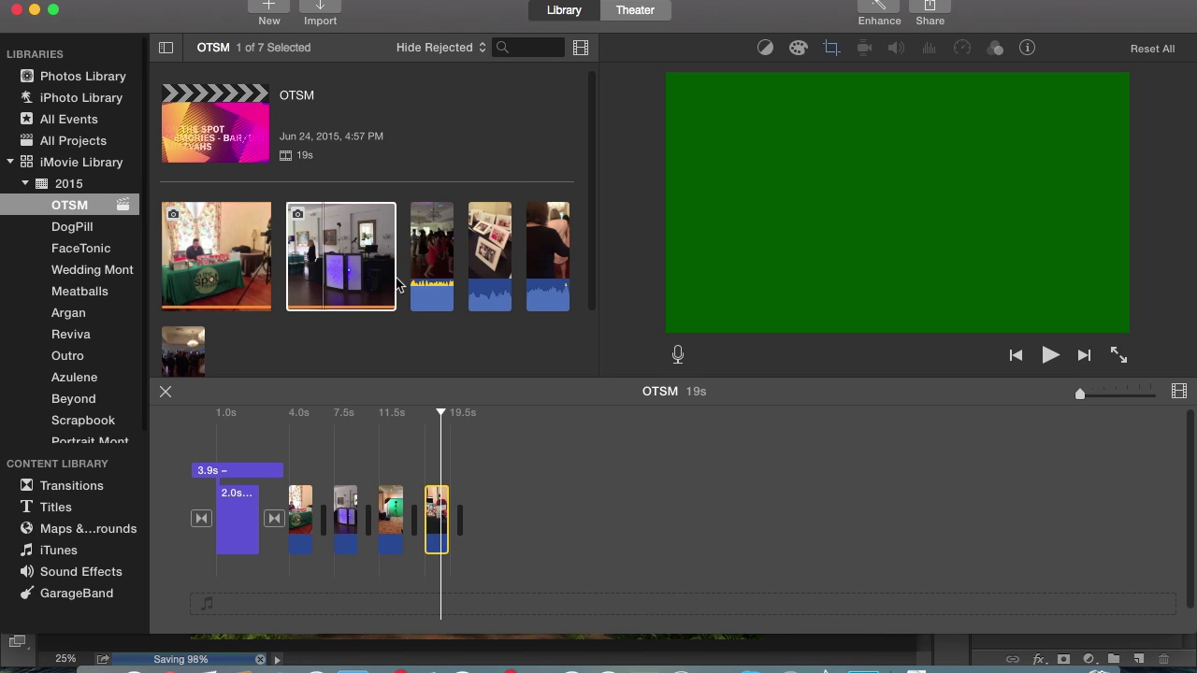
left_click(362, 326)
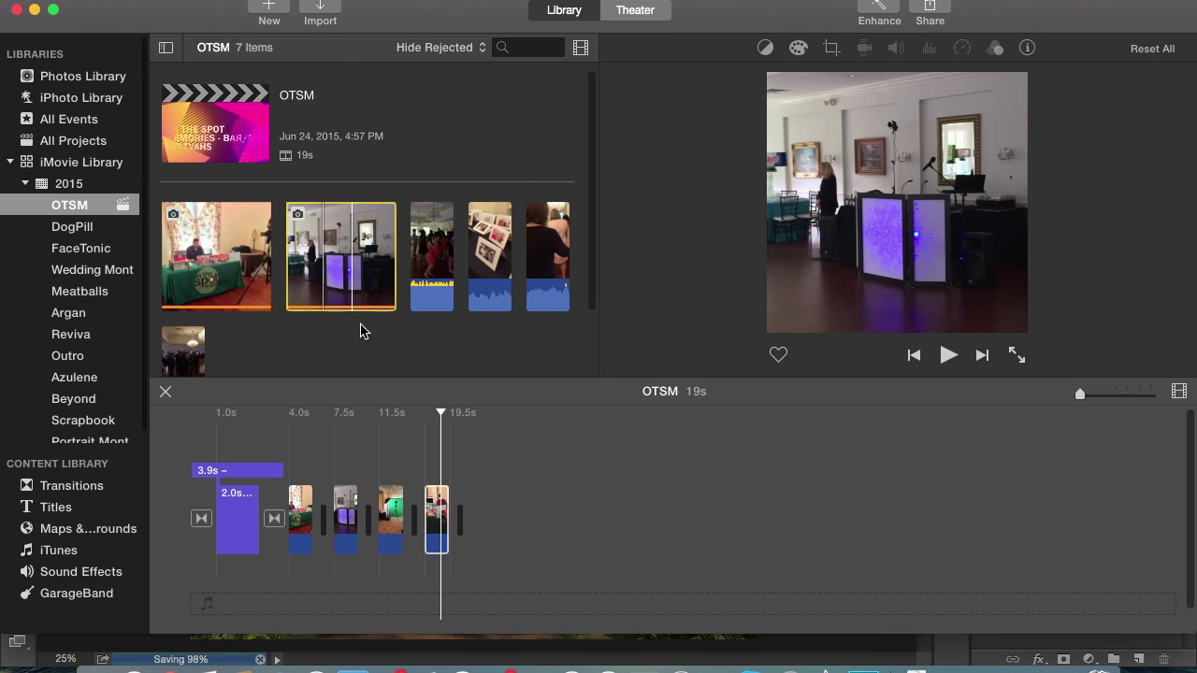
left_click(320, 9)
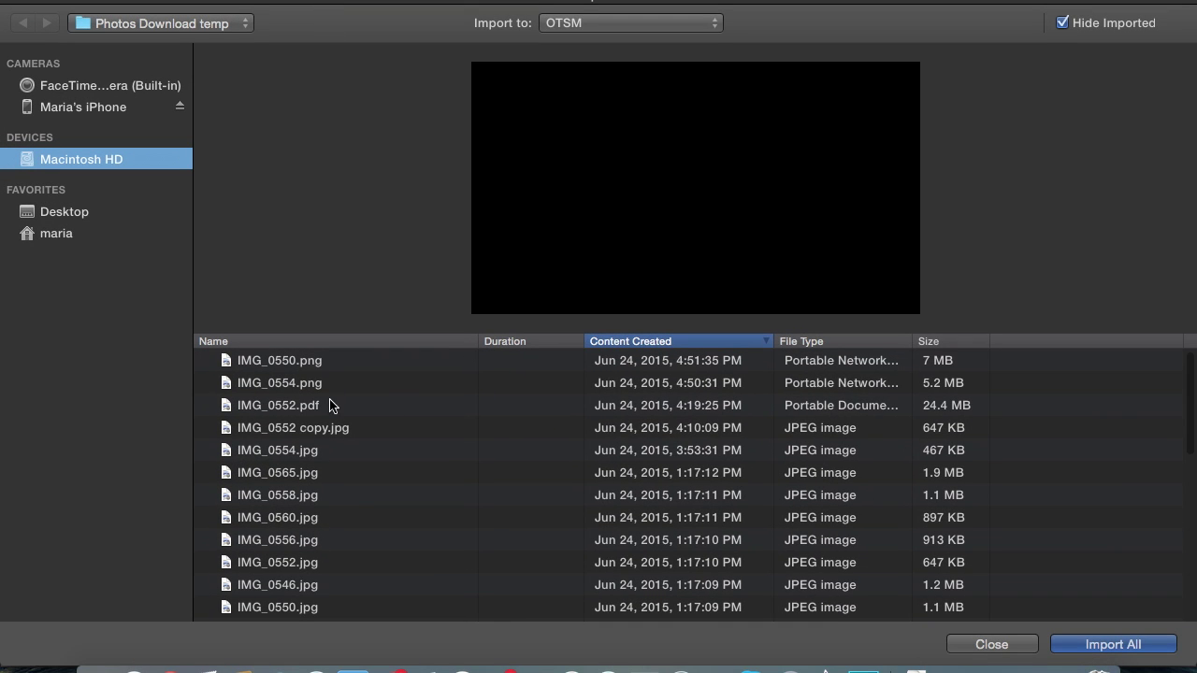
scroll(346, 397, "down", 5)
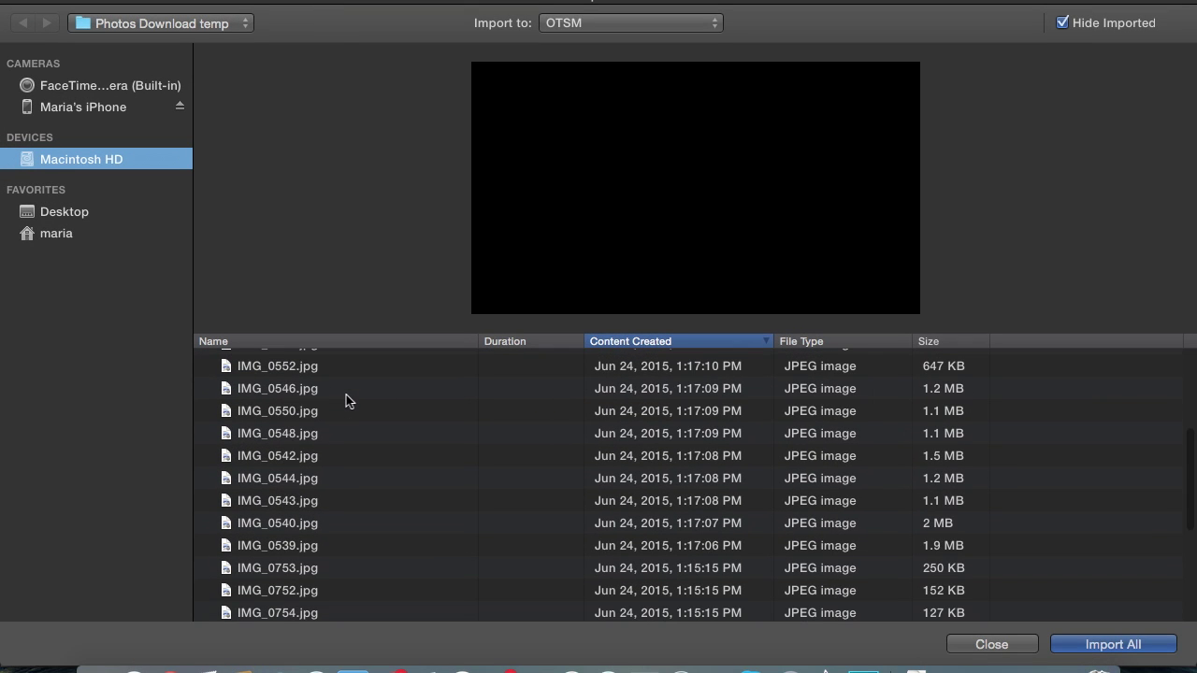
scroll(346, 394, "up", 5)
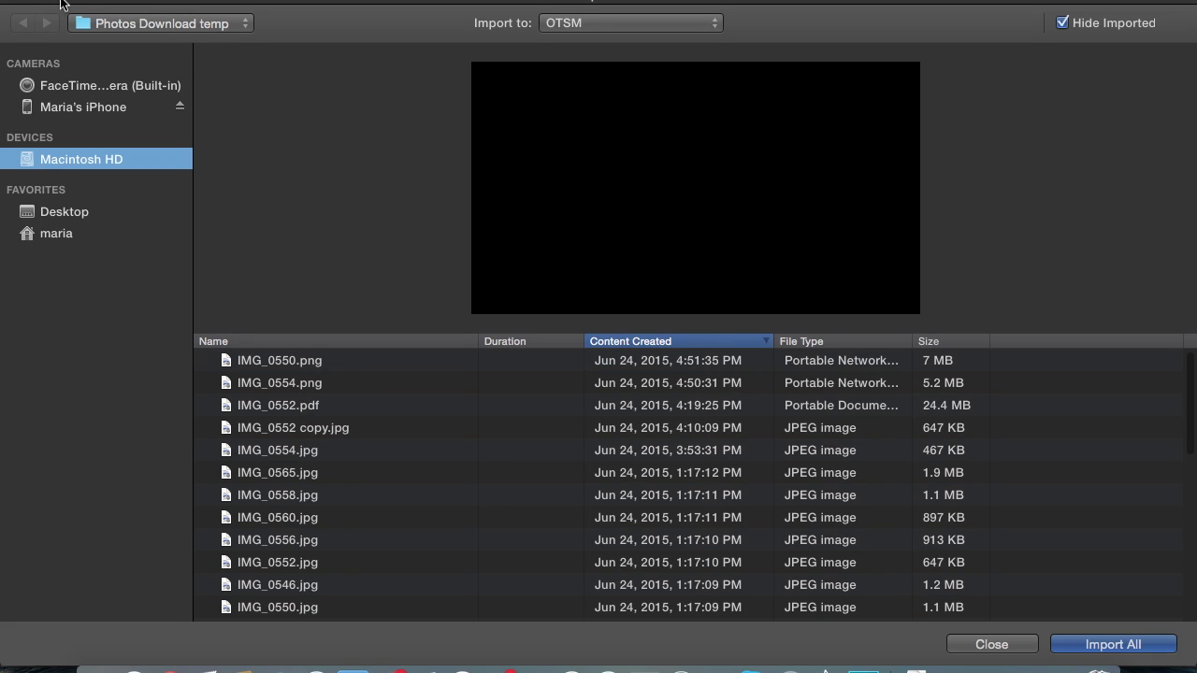
left_click(15, 4)
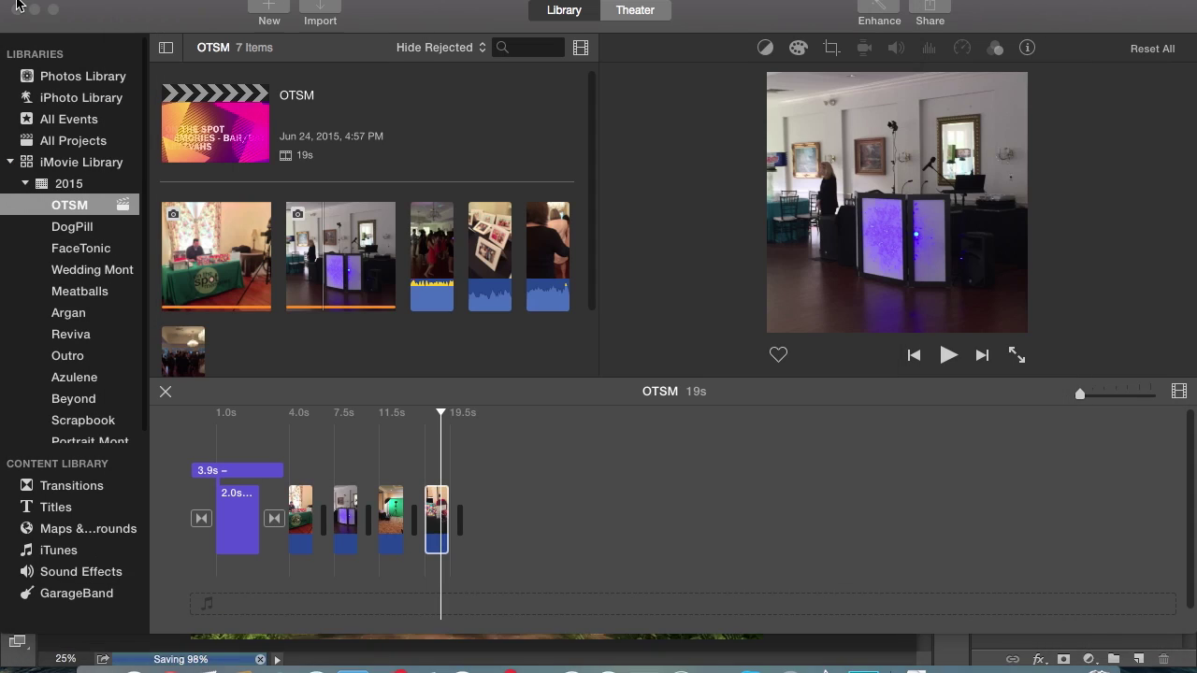
- Import IMG_0546.png from Photos Download temp into the OTSM event
left_click(321, 11)
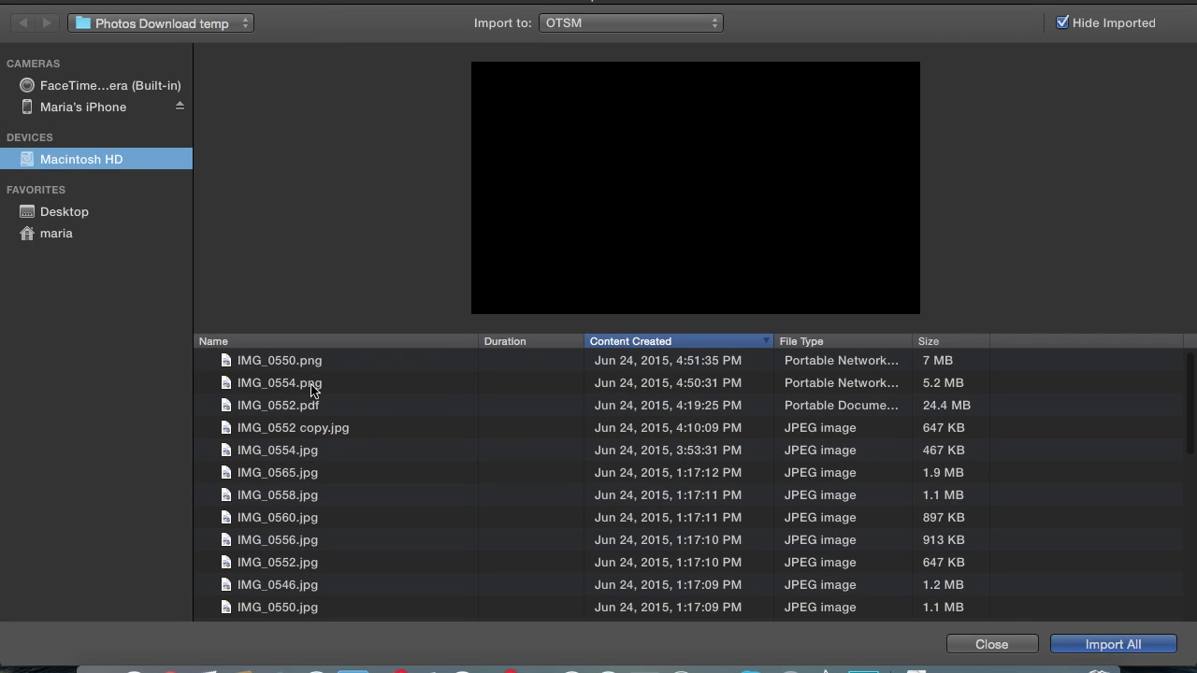
scroll(308, 389, "down", 2)
scroll(308, 389, "up", 2)
left_click(294, 365)
left_click(294, 382)
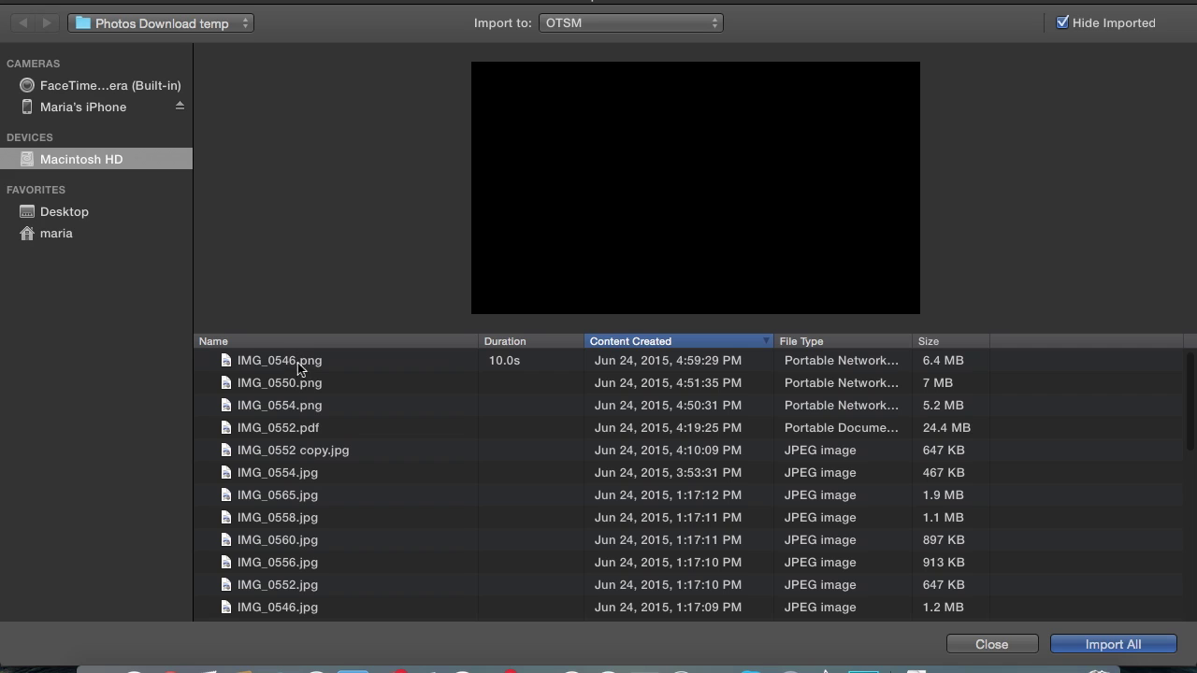
left_click(300, 365)
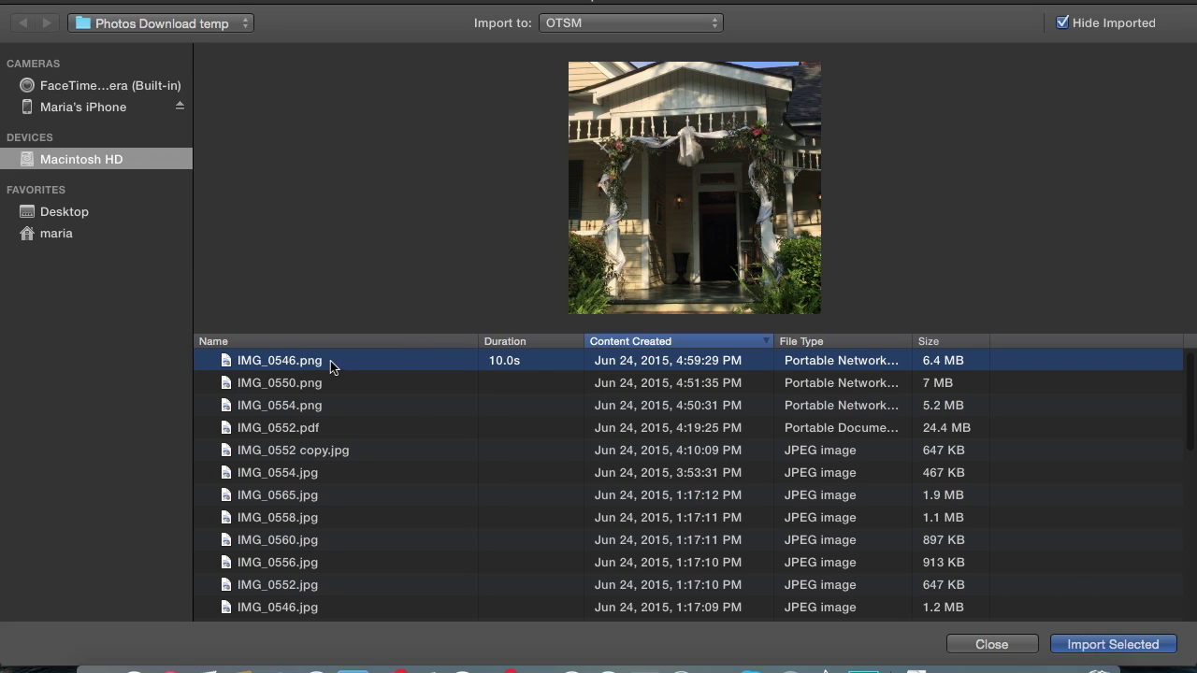
left_click(1113, 644)
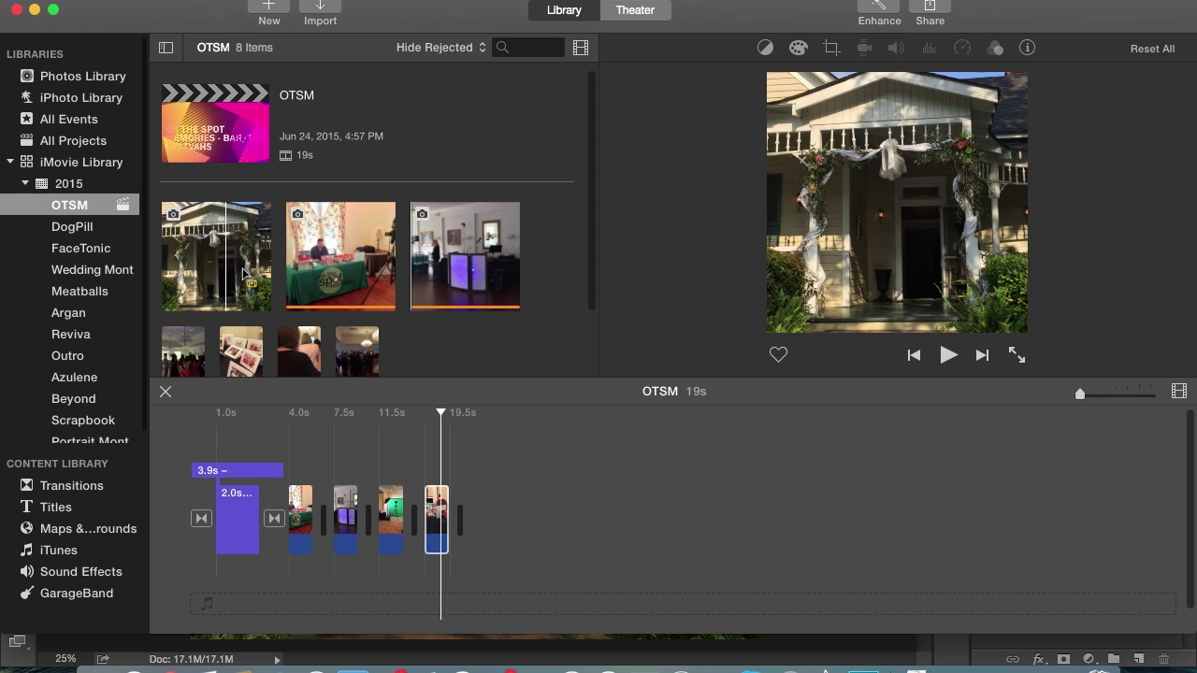
- Append the IMG_0546.png porch photo to the end of the timeline and show it in the viewer
left_click(247, 302)
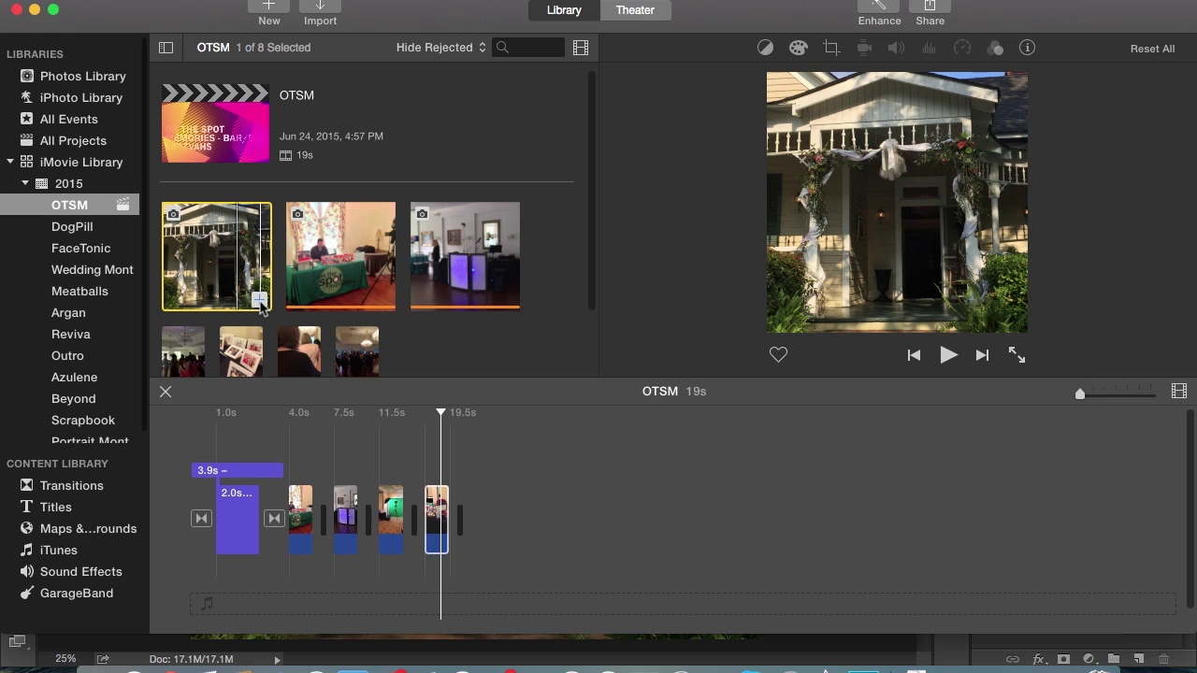
left_click(259, 300)
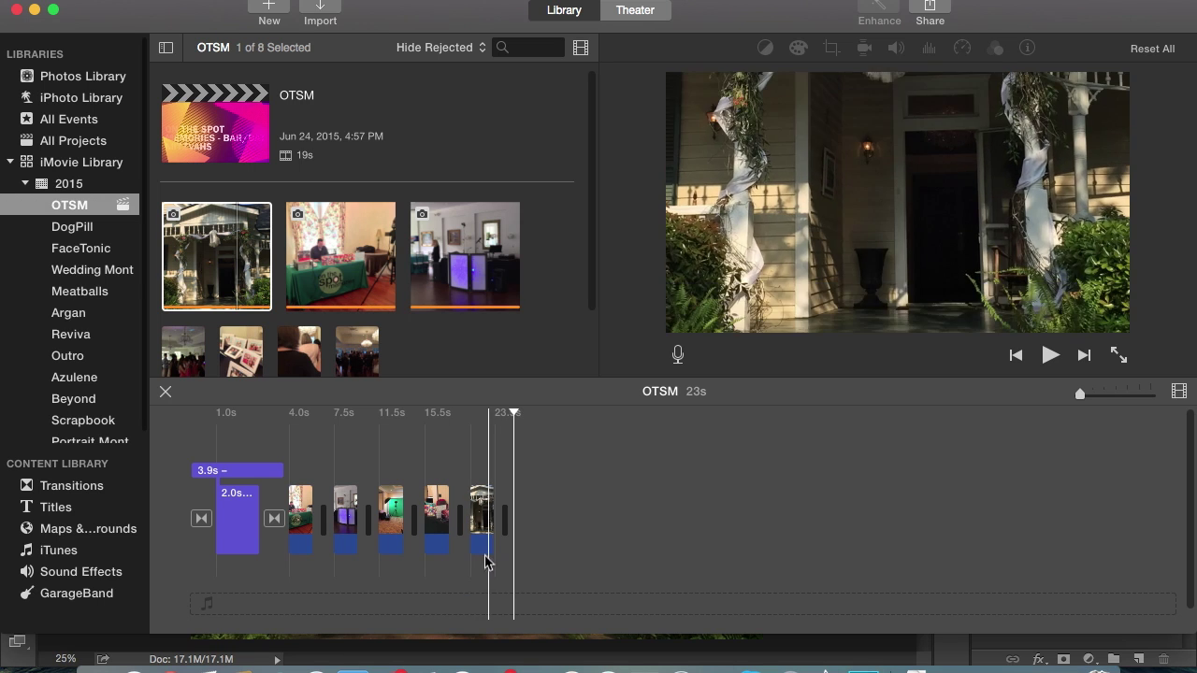
left_click(230, 271)
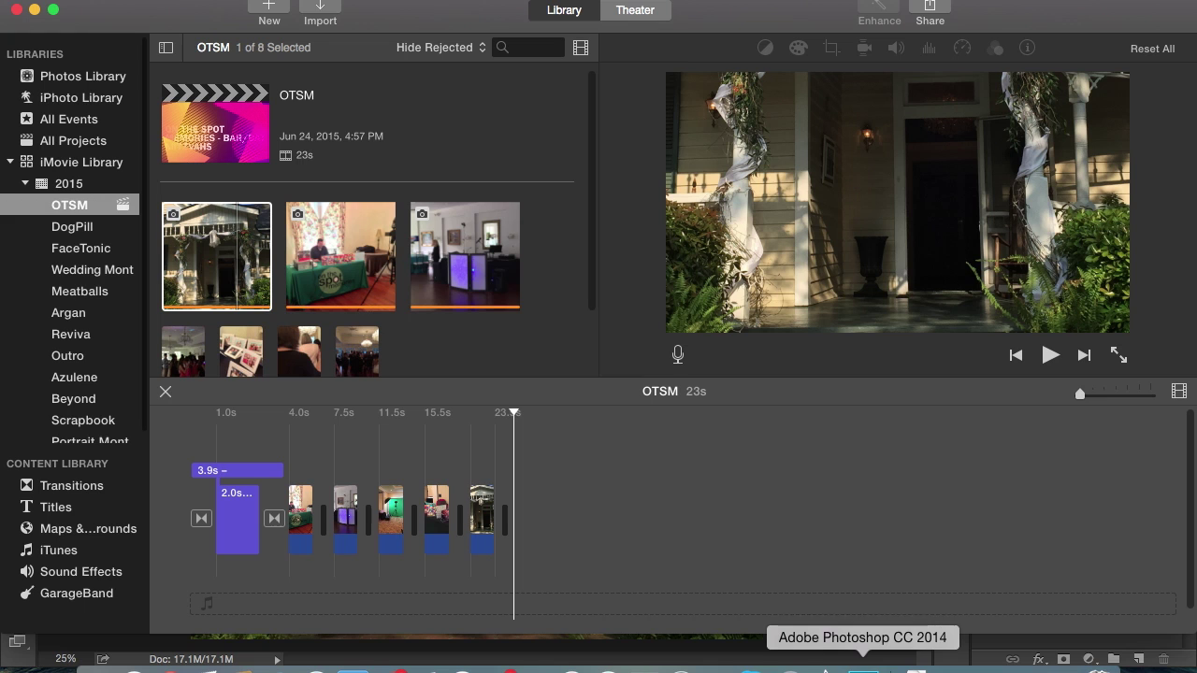
- Bring the IMG_0544.jpg patio photo to the front in Photoshop, then return to iMovie
left_click(863, 670)
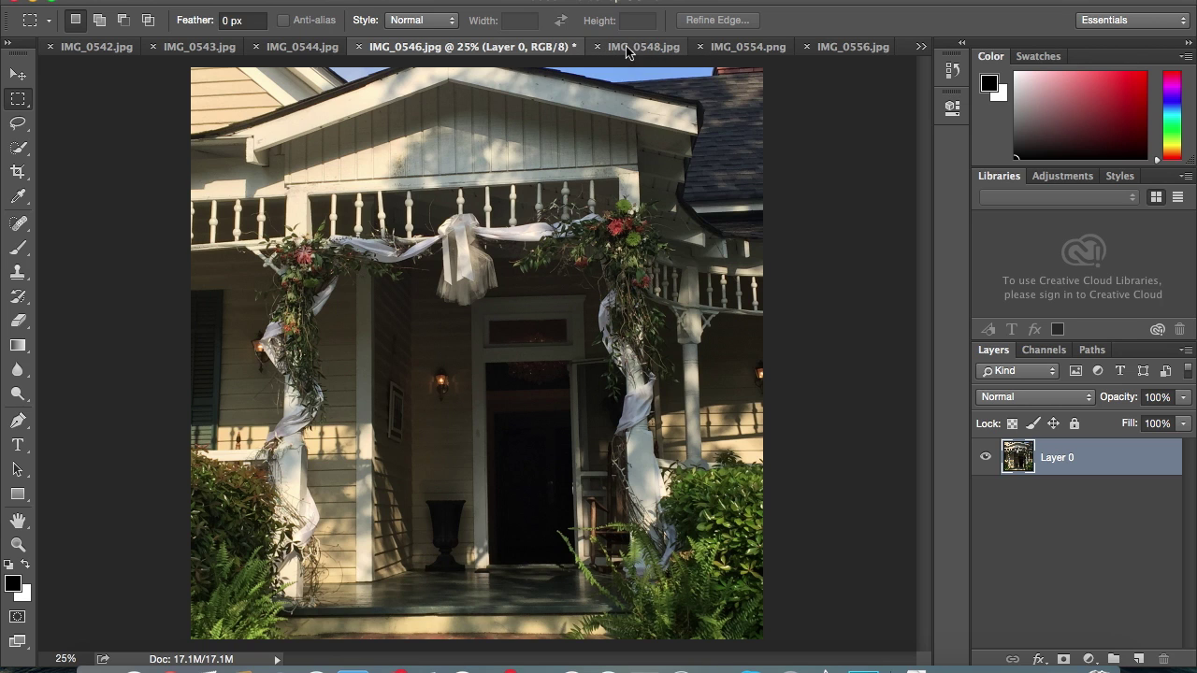
left_click(296, 47)
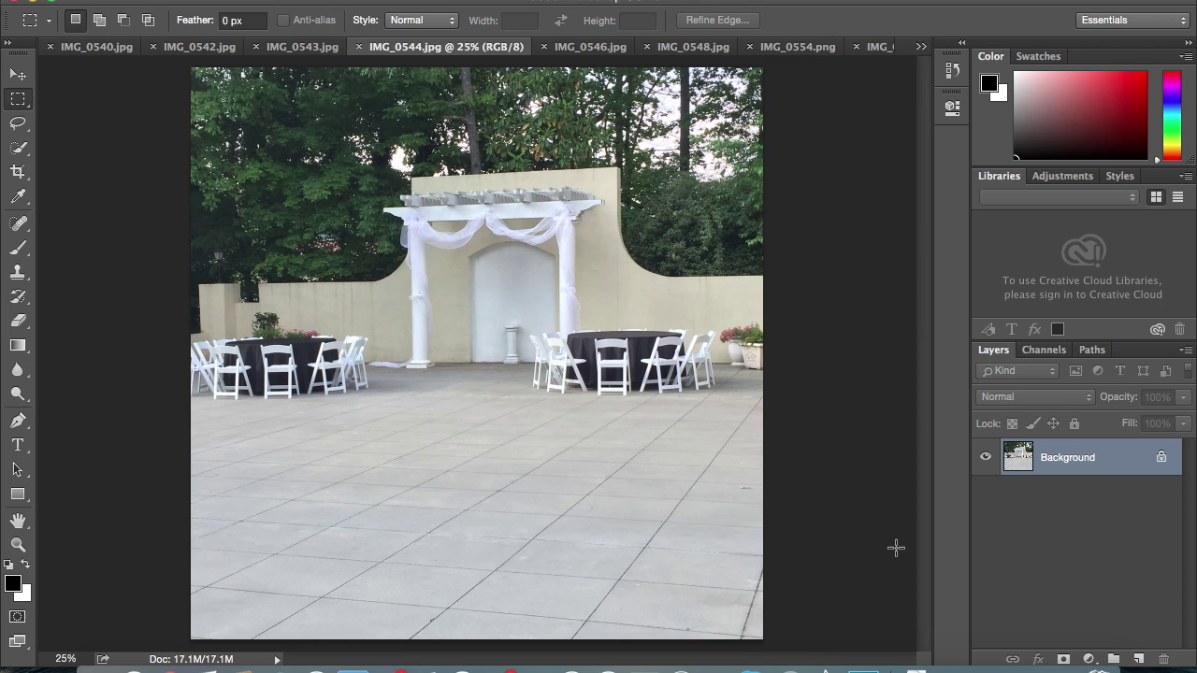
left_click(828, 668)
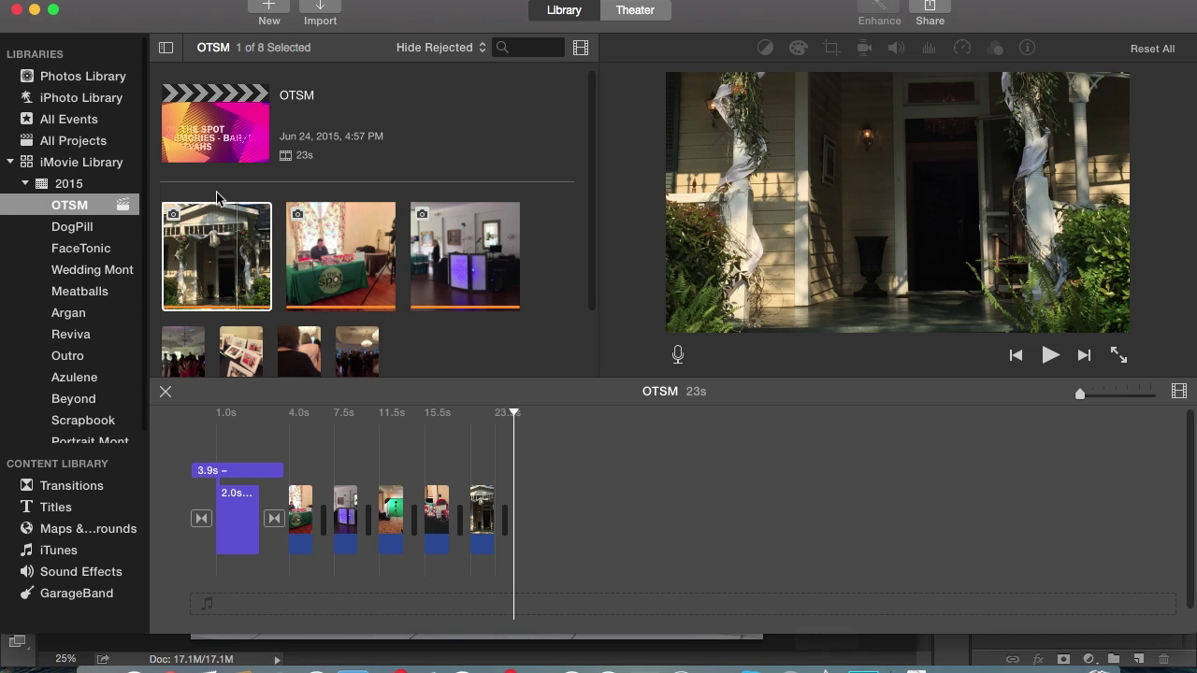